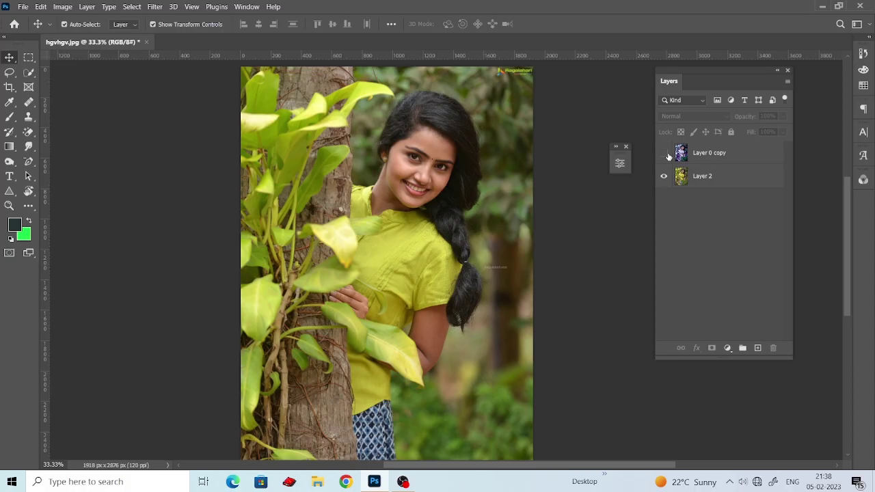
Duplicate Layer 0 into a Layer 0 copy above it and select the copy.
click(664, 154)
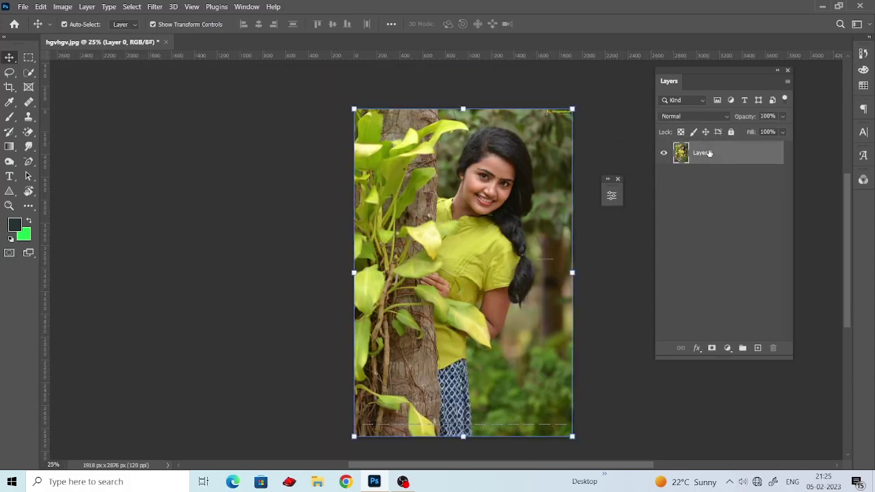
drag(713, 153, 757, 348)
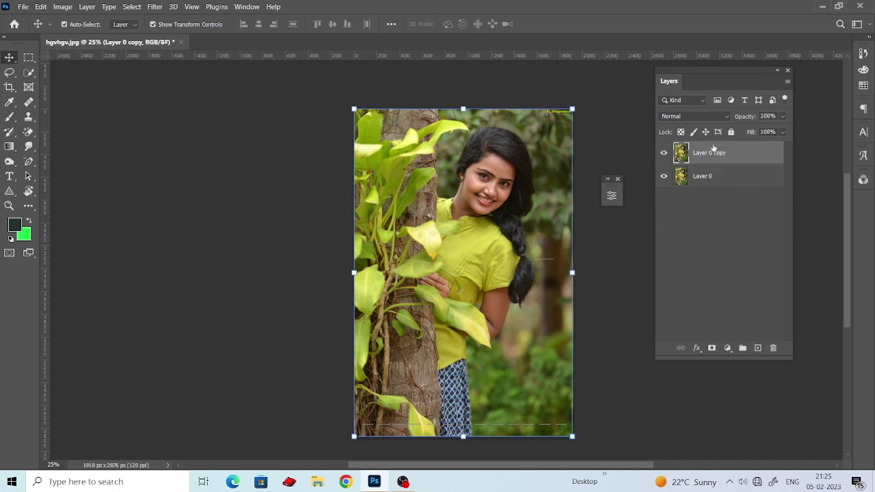
click(617, 149)
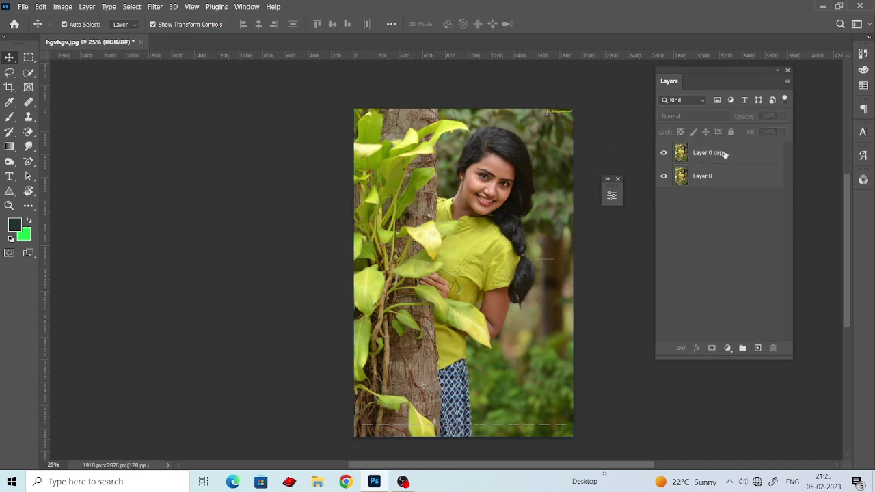
click(724, 153)
Select the whole image in the Red channel and copy it.
click(863, 179)
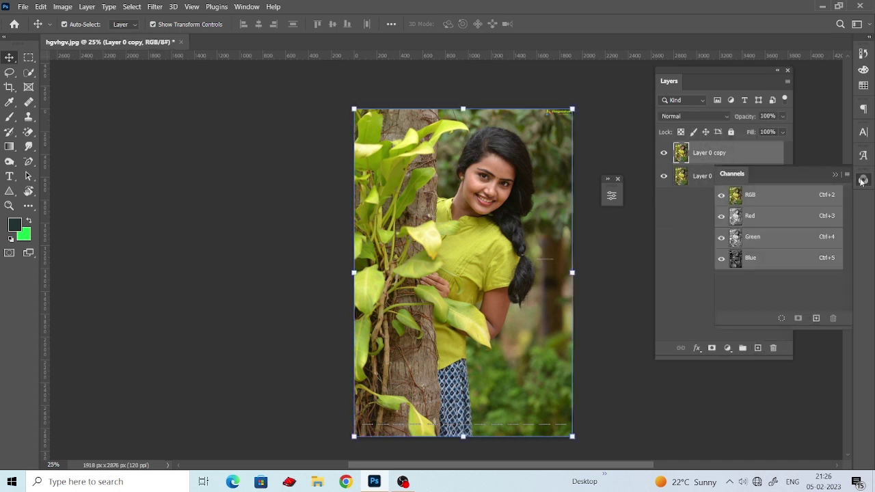
click(762, 218)
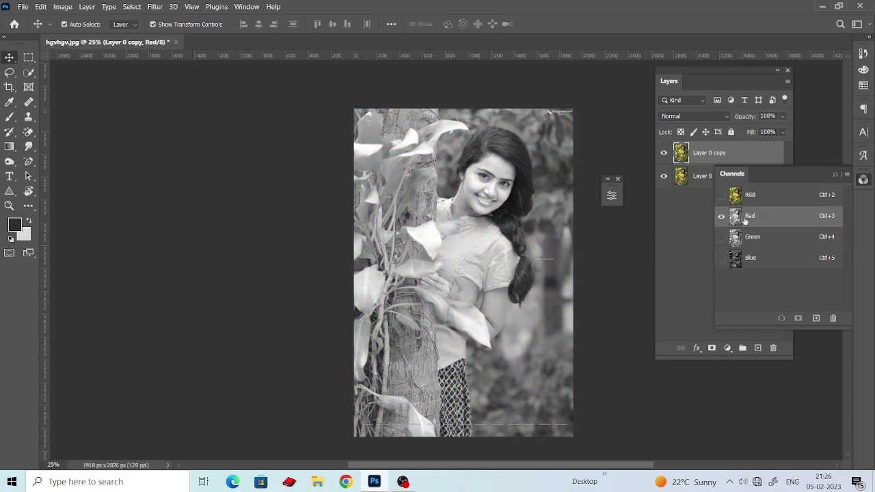
click(29, 57)
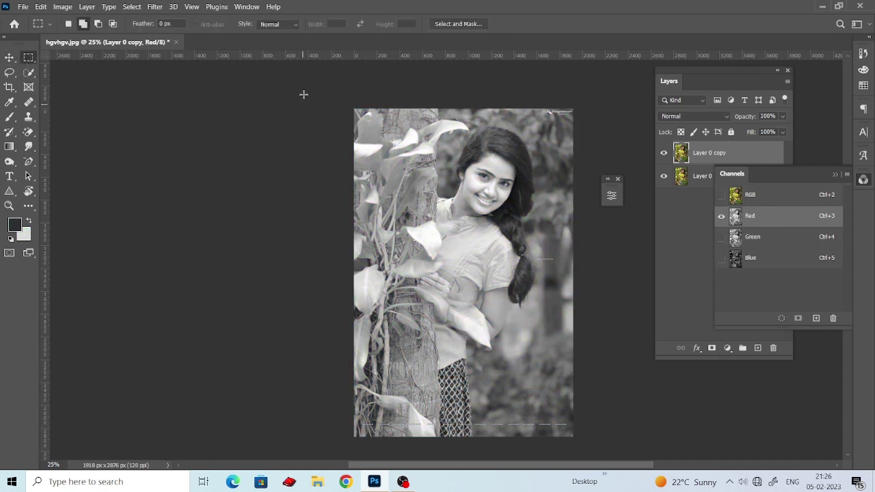
drag(303, 94, 589, 437)
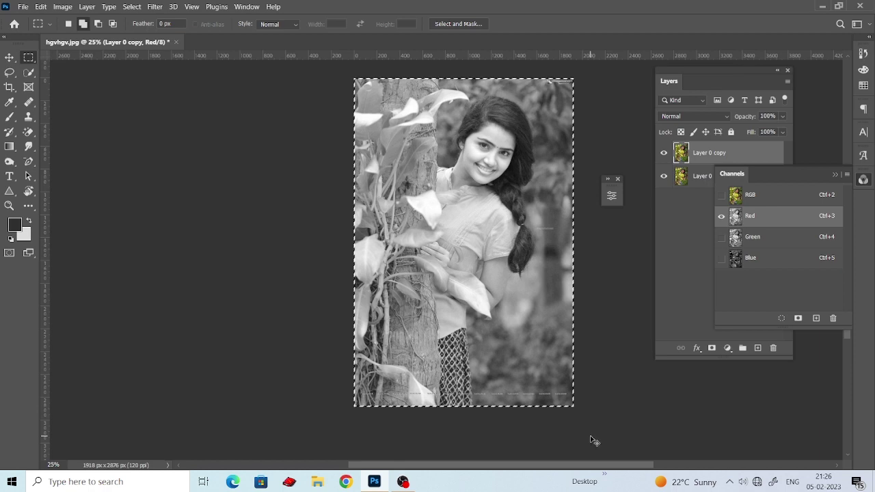
click(730, 258)
click(733, 218)
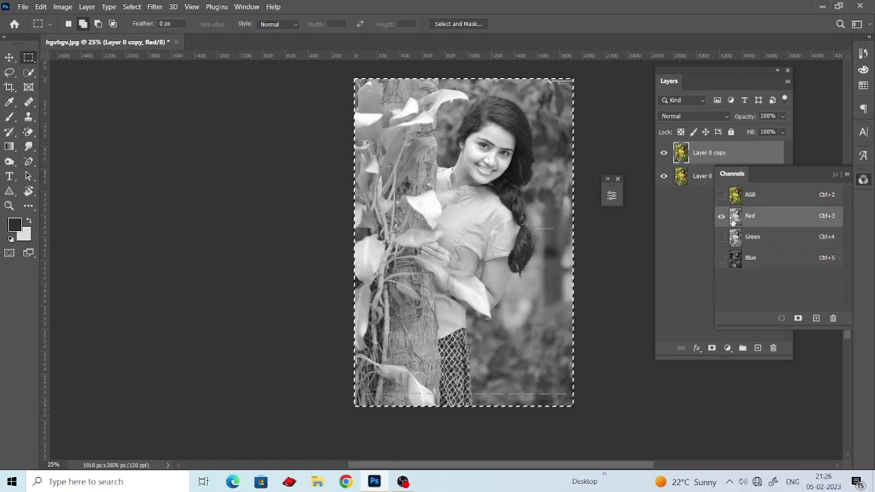
click(41, 6)
click(51, 80)
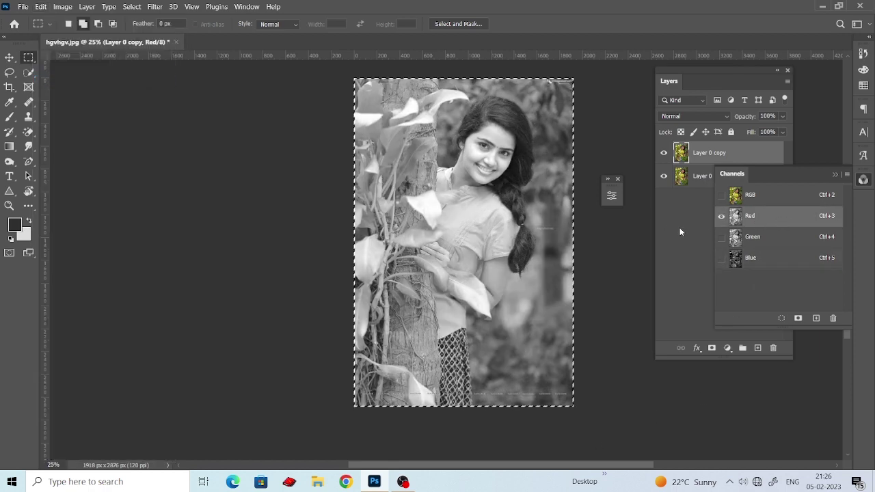
Paste the Red channel into the Blue channel, return to RGB and deselect.
click(743, 261)
click(41, 6)
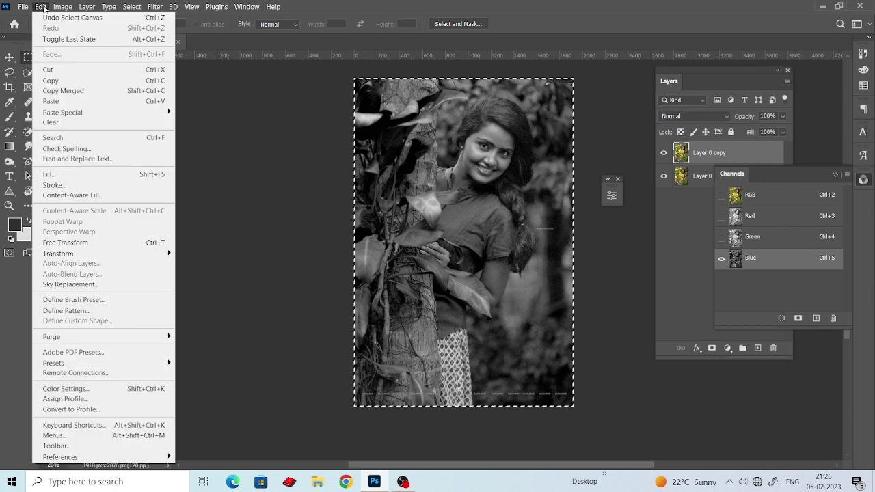
mouse_move(63, 112)
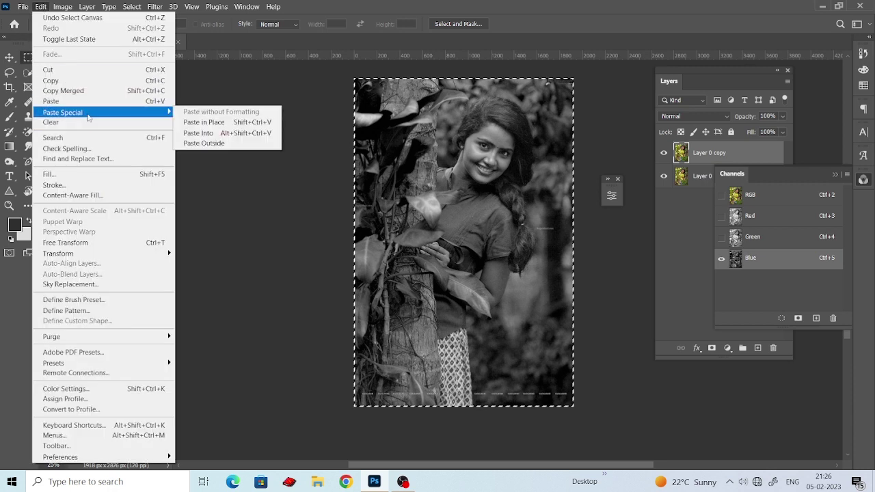
click(79, 102)
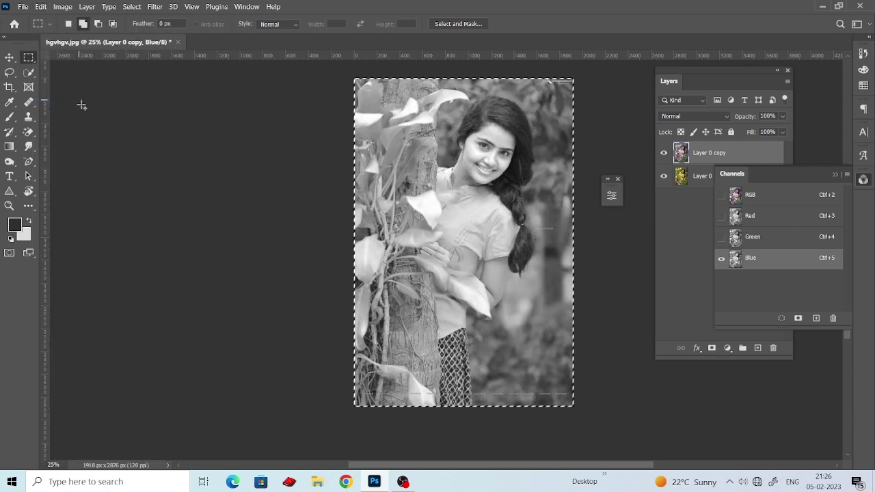
click(721, 195)
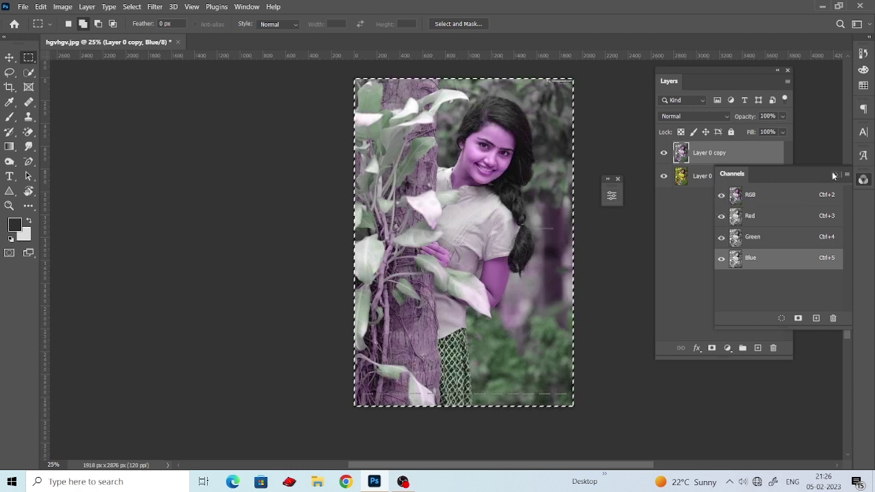
click(508, 208)
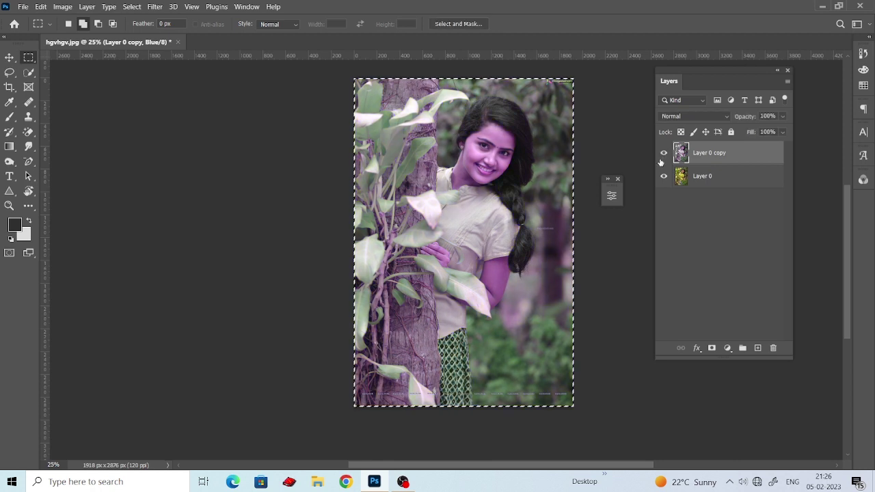
drag(456, 187, 487, 196)
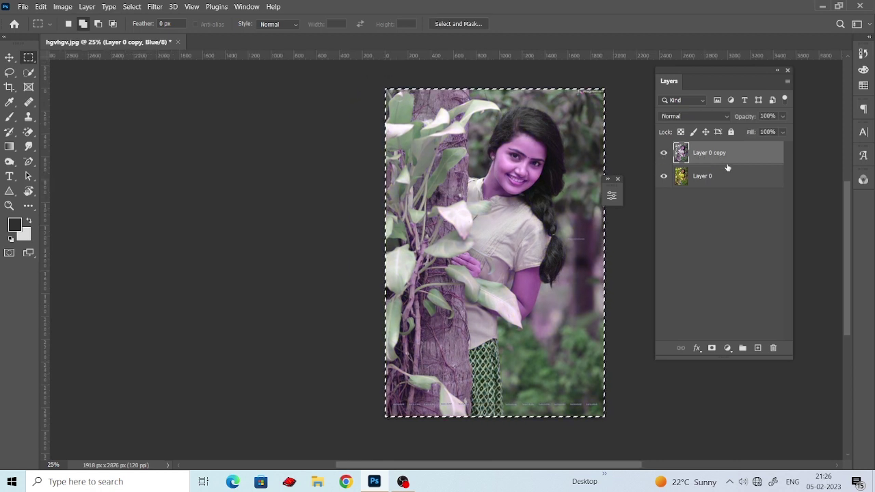
click(132, 6)
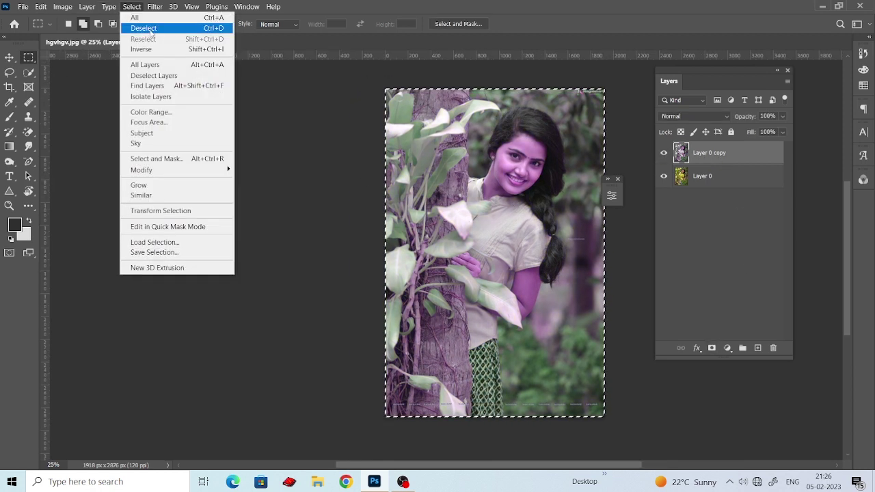
click(147, 31)
Add a layer mask to Layer 0 copy and pick a brush tip for mask painting.
click(712, 348)
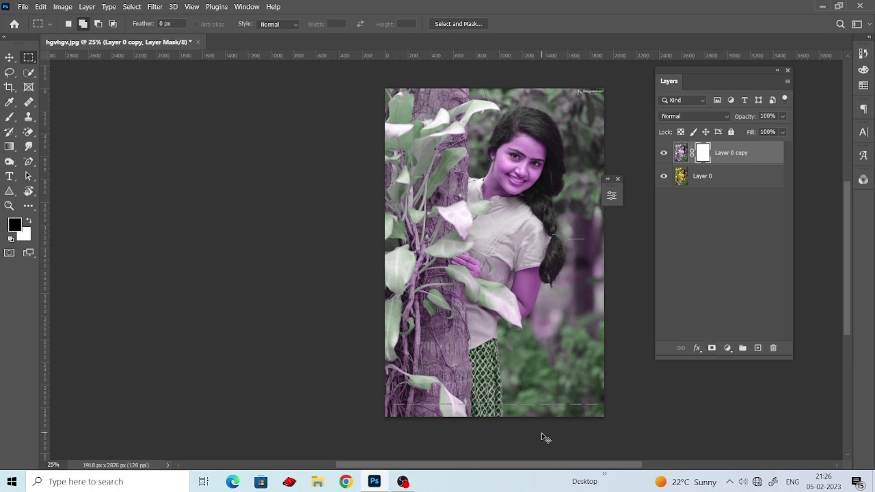
key(ctrl+plus)
scroll(534, 306, right, 2)
scroll(534, 306, up, 1)
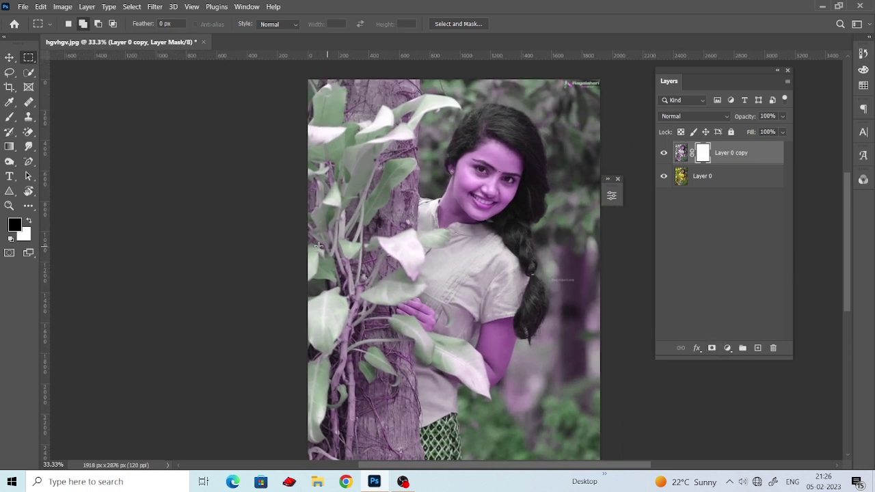
key(b)
right_click(10, 117)
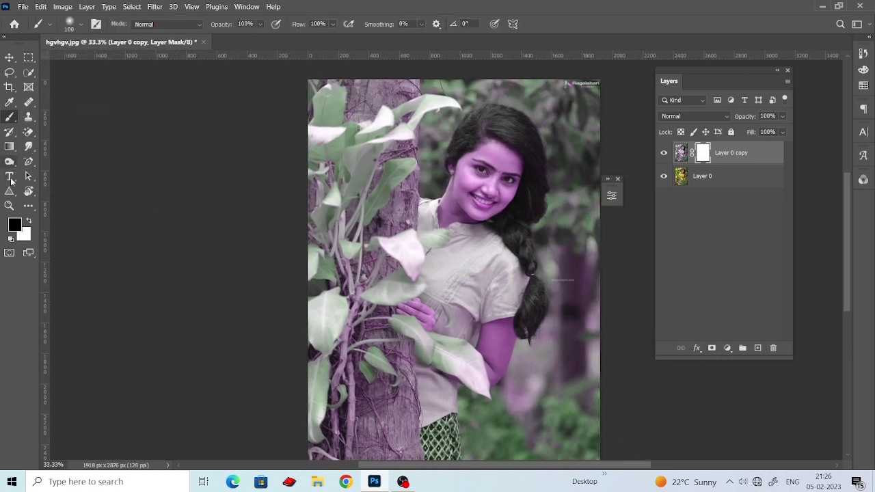
click(75, 24)
click(268, 106)
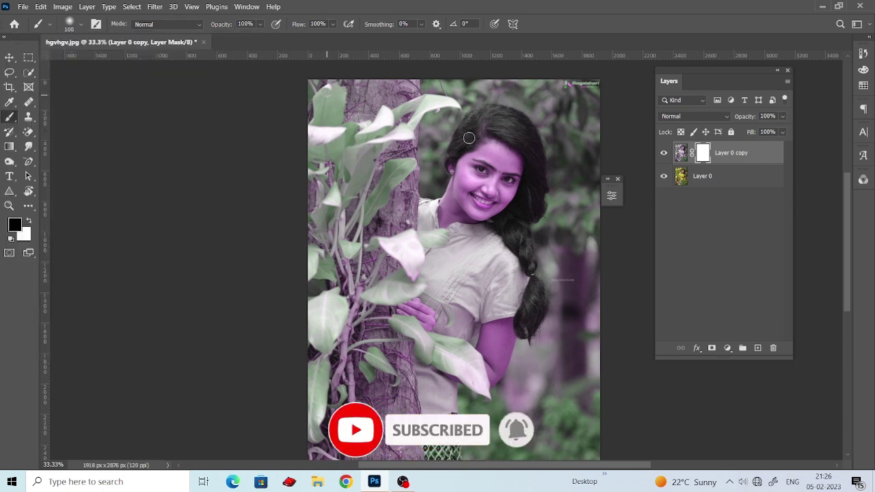
Paint black on the mask over forehead, eyes, cheeks and jaw, shrinking the brush to 80.
drag(495, 146, 508, 175)
drag(482, 142, 466, 179)
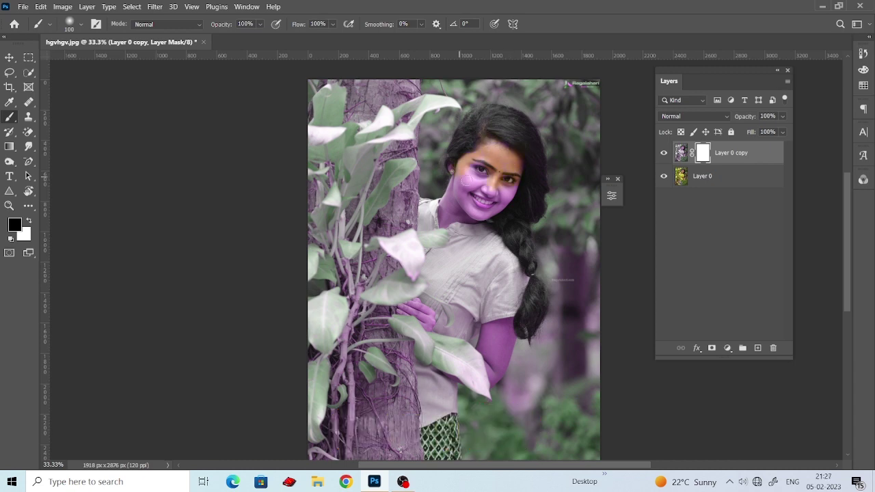
key(ctrl+plus)
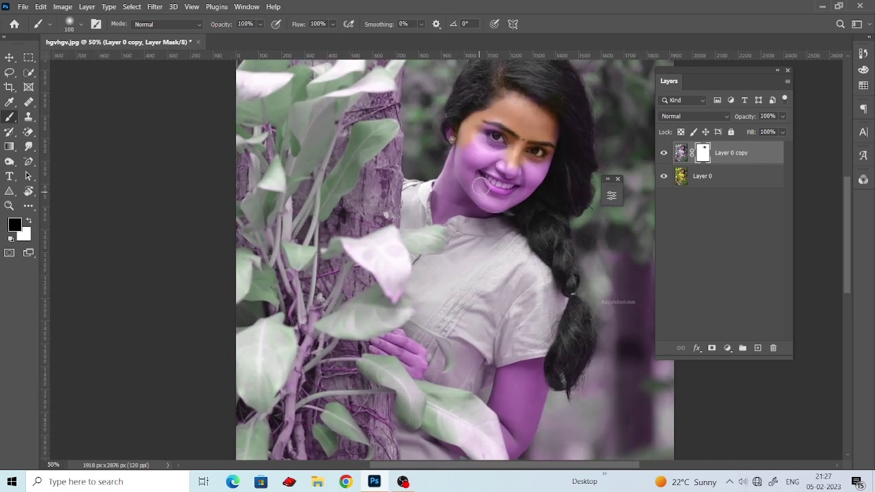
drag(488, 145, 482, 167)
key(bracketleft)
key(bracketleft)
key(bracketleft)
mouse_move(452, 136)
mouse_down()
mouse_move(457, 155)
mouse_move(428, 208)
mouse_move(441, 218)
mouse_move(437, 205)
mouse_move(457, 135)
mouse_move(460, 151)
mouse_move(436, 196)
mouse_move(437, 215)
mouse_move(471, 195)
mouse_move(487, 194)
mouse_move(474, 210)
mouse_move(530, 189)
mouse_move(541, 160)
mouse_move(498, 193)
mouse_up()
Paint out the mask over the neck, shoulder and upper arm to reveal natural skin.
scroll(481, 226, down, 3)
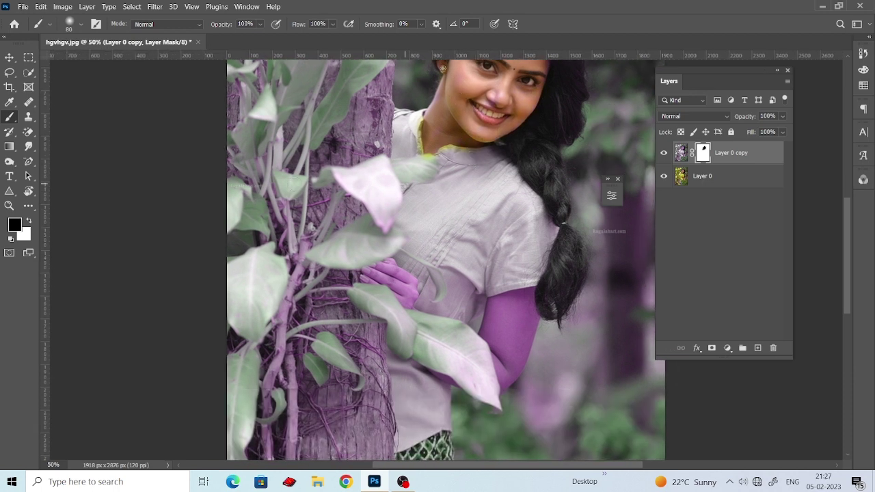
click(28, 221)
scroll(393, 164, up, 1)
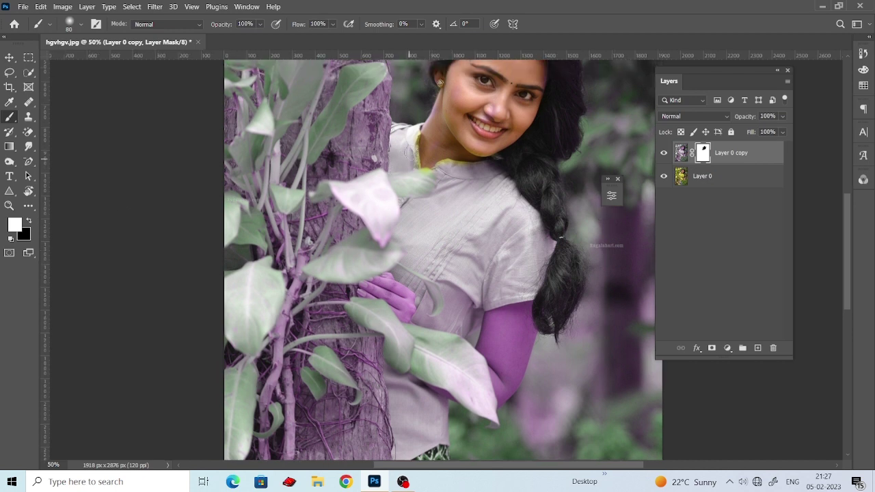
drag(456, 164, 442, 185)
click(30, 220)
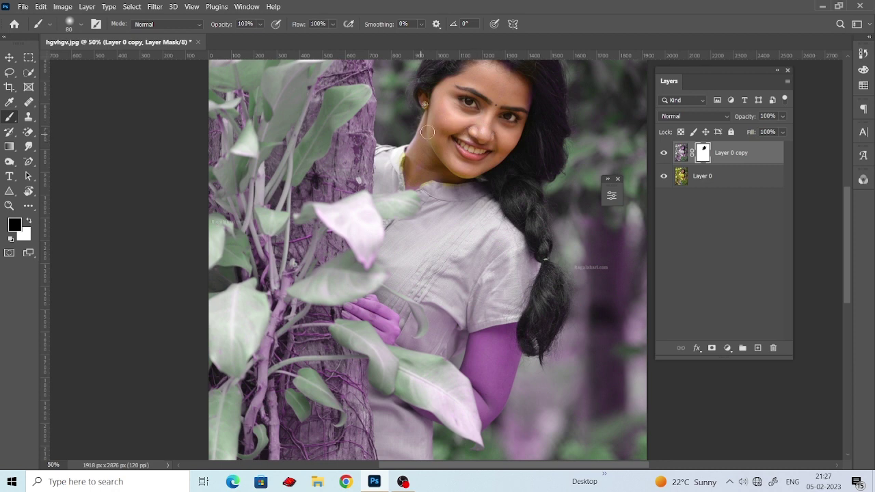
scroll(487, 315, down, 5)
mouse_move(488, 280)
mouse_down()
mouse_move(474, 280)
mouse_move(492, 345)
mouse_move(513, 286)
mouse_move(488, 326)
mouse_move(504, 303)
mouse_move(505, 261)
mouse_up()
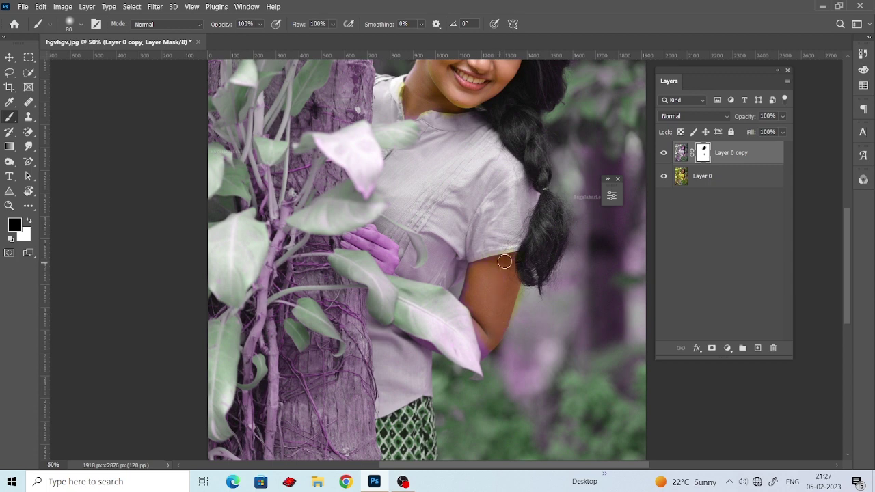
At 100% zoom, reveal natural skin on the fingers with a size-50 brush, touching up the hand's edge in white.
drag(447, 267, 473, 267)
key(ctrl+plus)
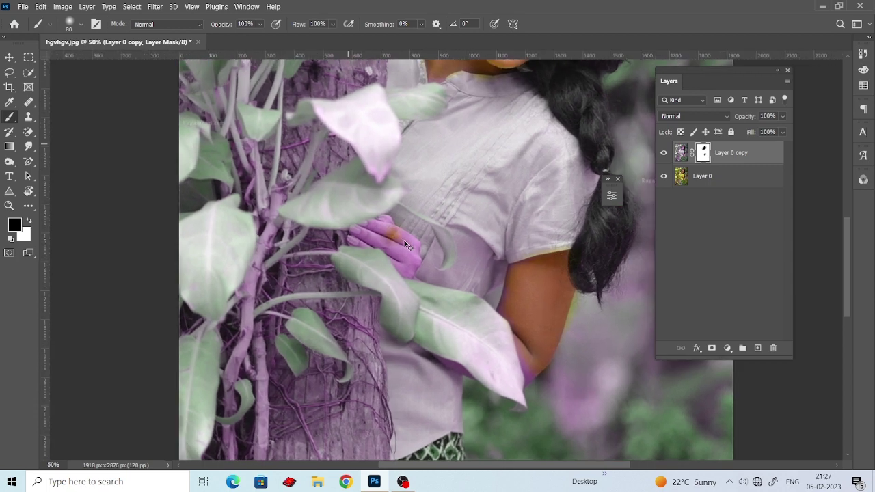
key(ctrl+plus)
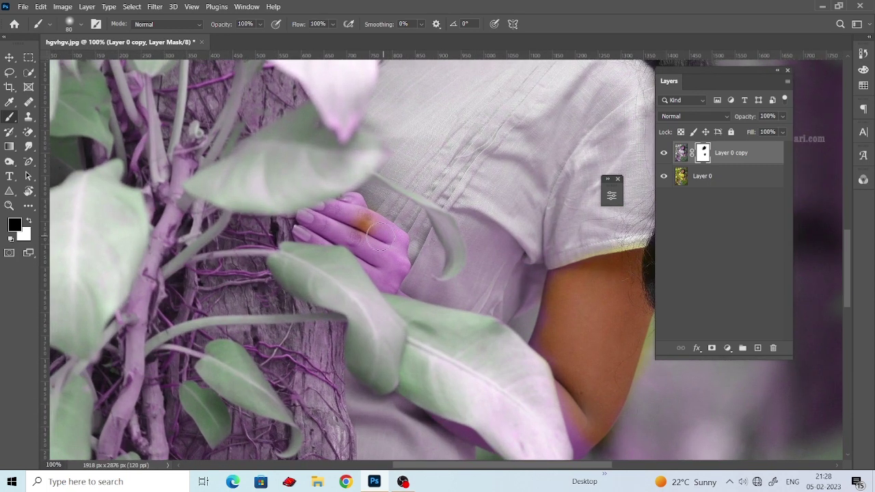
key(bracketleft)
key(bracketleft)
key(bracketleft)
mouse_move(360, 221)
mouse_down()
mouse_move(305, 235)
mouse_move(347, 236)
mouse_move(370, 271)
mouse_move(397, 273)
mouse_up()
key(x)
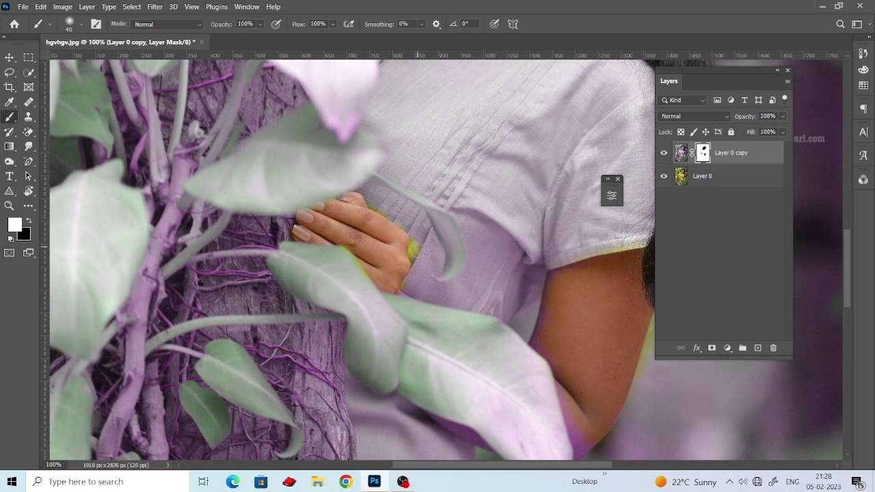
drag(474, 250, 444, 257)
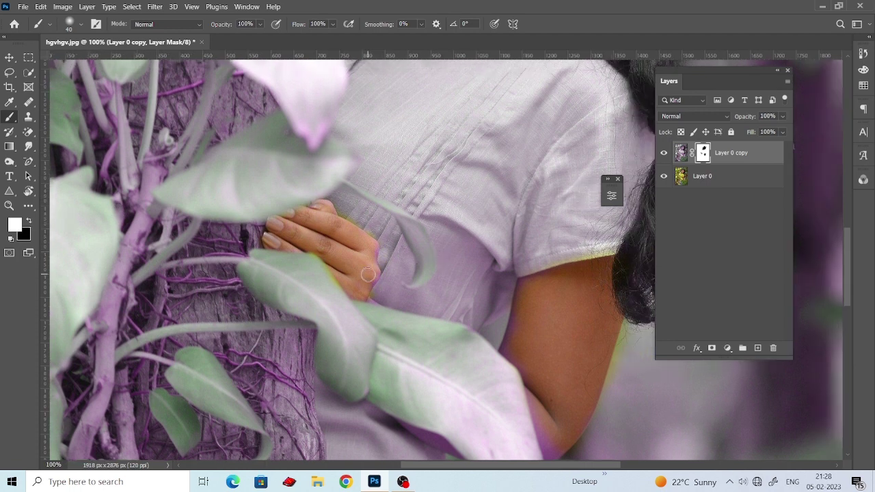
drag(368, 274, 370, 273)
click(30, 223)
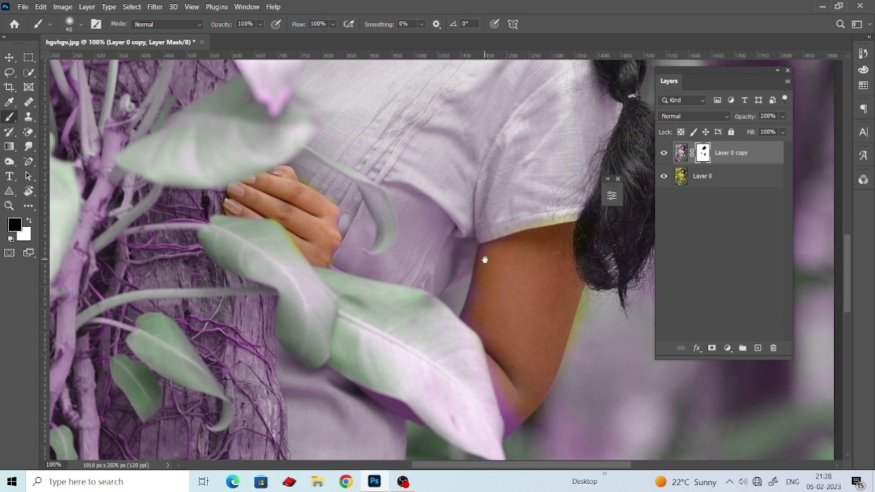
Scroll across the lower photo and make the brush smaller for finer mask painting.
scroll(485, 257, down, 1)
scroll(485, 258, right, 1)
scroll(472, 301, down, 3)
scroll(472, 301, right, 1)
scroll(447, 250, down, 1)
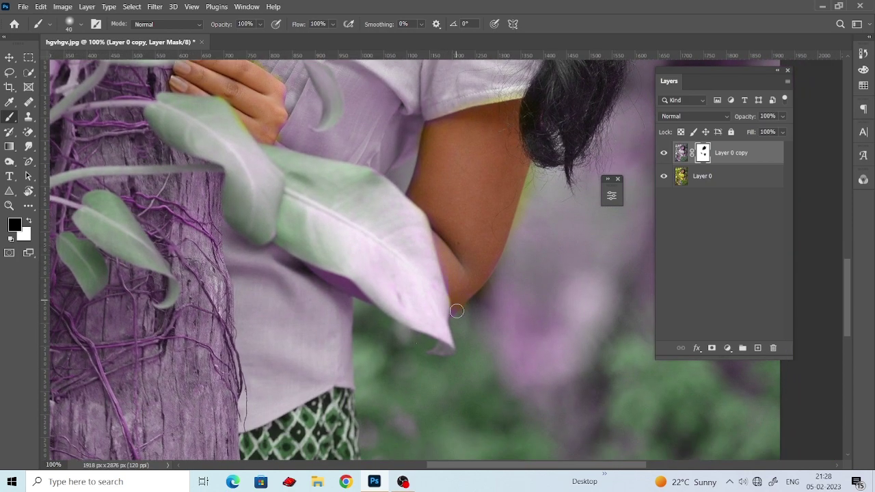
scroll(454, 273, down, 1)
scroll(339, 243, left, 1)
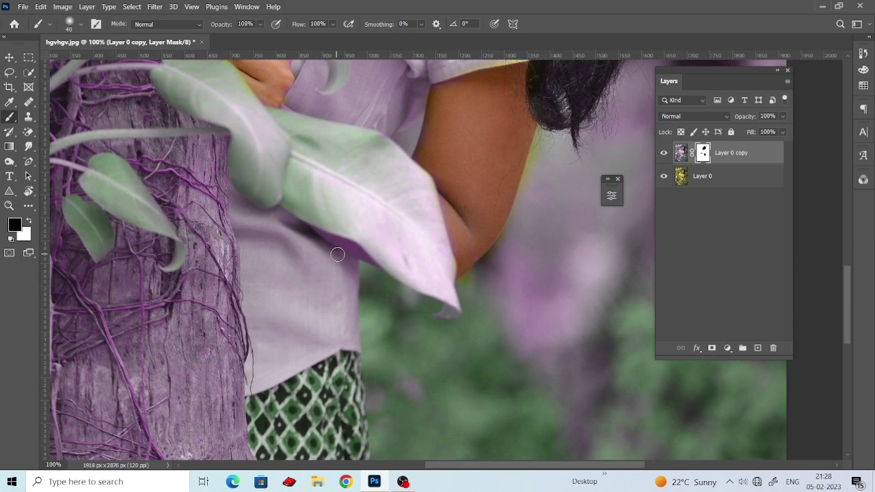
key(bracketleft)
key(bracketleft)
key(bracketleft)
key(bracketleft)
scroll(355, 239, left, 3)
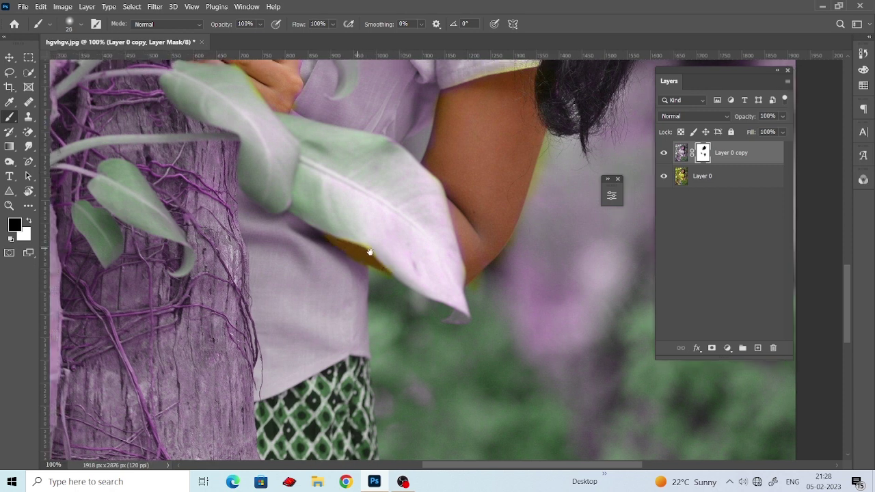
scroll(363, 212, left, 5)
scroll(387, 196, left, 5)
scroll(390, 202, left, 3)
Zoom out to the whole photo and toggle Layer 0 copy to compare with the original.
key(ctrl+minus)
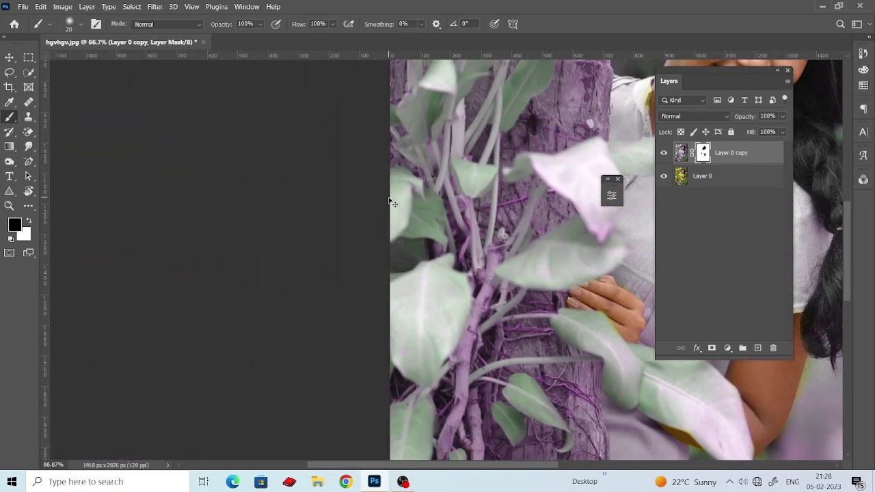
key(ctrl+minus)
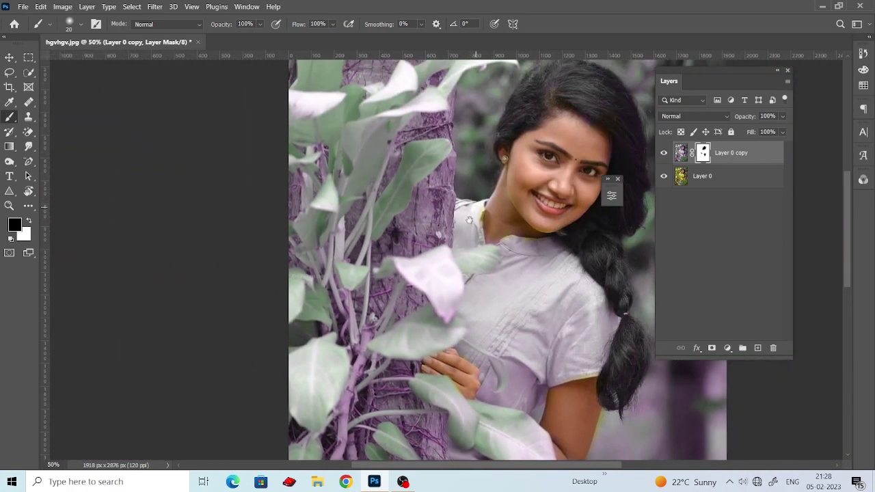
drag(445, 280, 424, 296)
key(ctrl+minus)
mouse_move(515, 285)
mouse_down()
mouse_move(524, 224)
mouse_move(485, 186)
mouse_up()
click(664, 153)
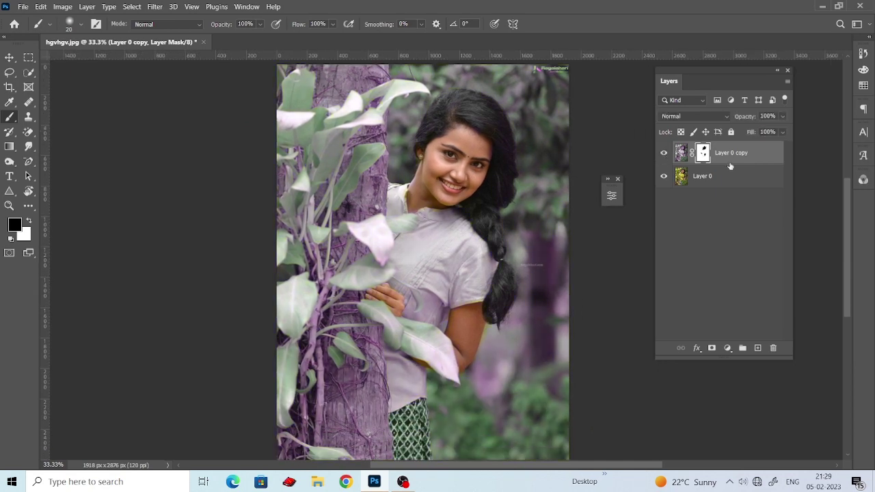
Duplicate Layer 0 copy and merge it down with Ctrl+E, applying the mask, then compare.
drag(748, 151, 759, 347)
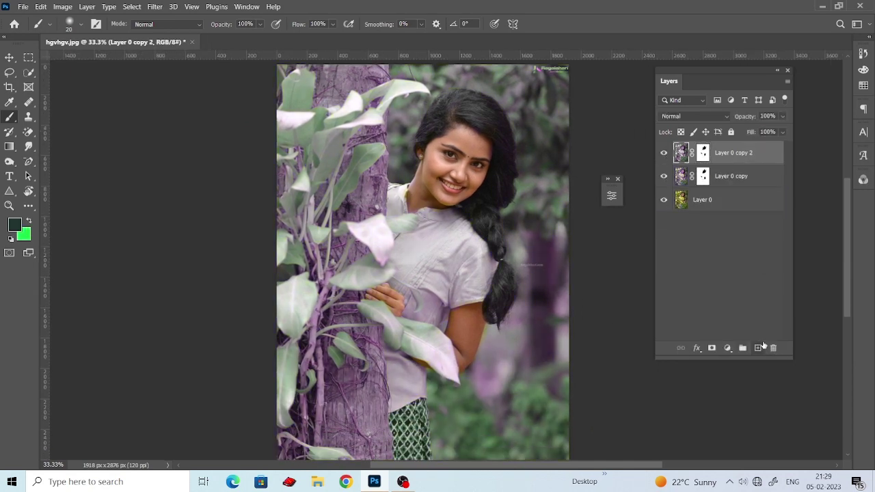
key(ctrl+e)
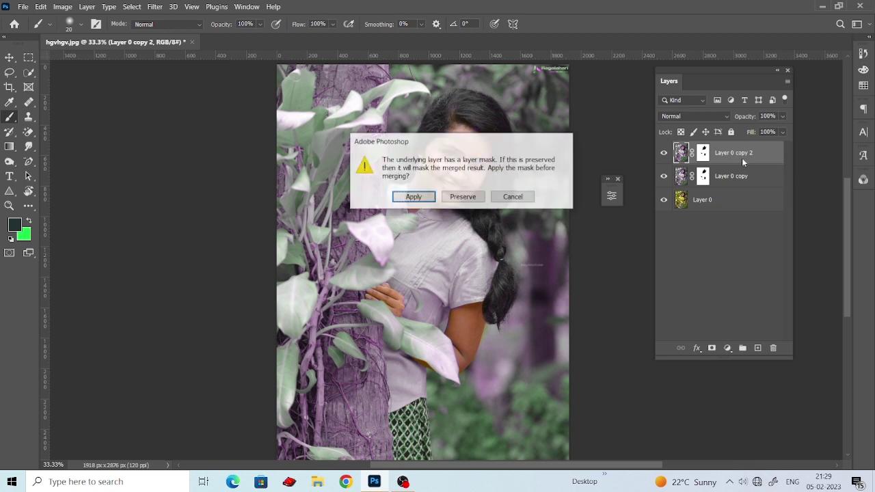
click(417, 196)
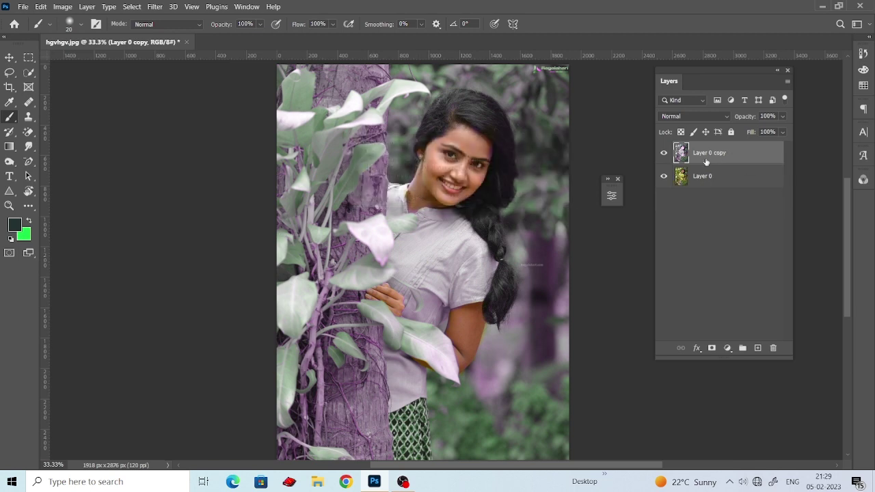
click(664, 153)
Duplicate Layer 0 copy and add a Levels adjustment layer.
drag(728, 163, 759, 348)
click(728, 347)
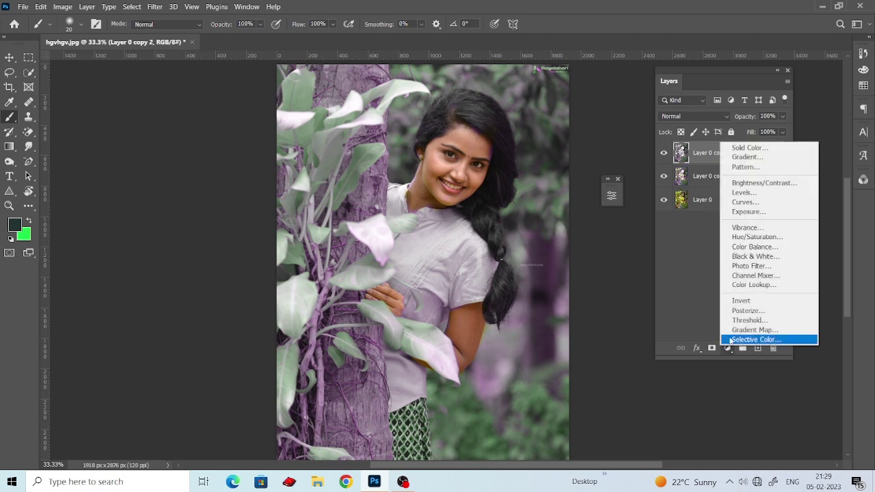
click(750, 191)
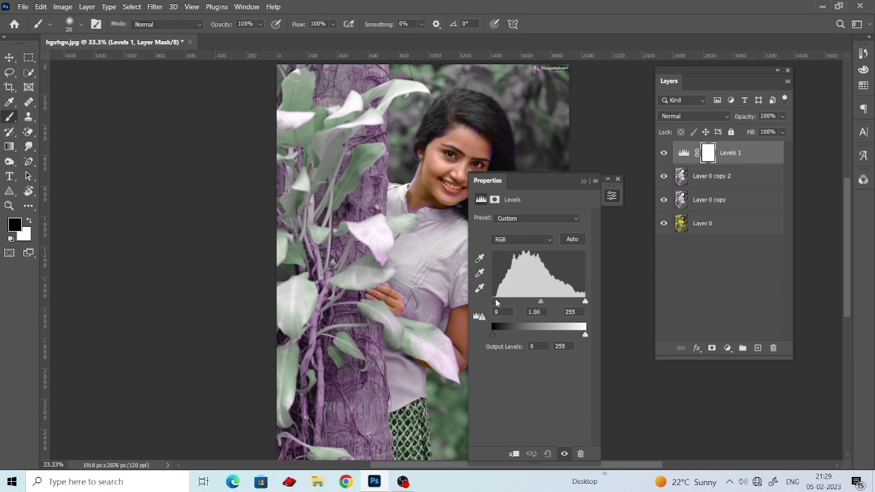
Raise the Levels black inputs for Red, Green and Blue to 6, 8 and 9.
click(519, 240)
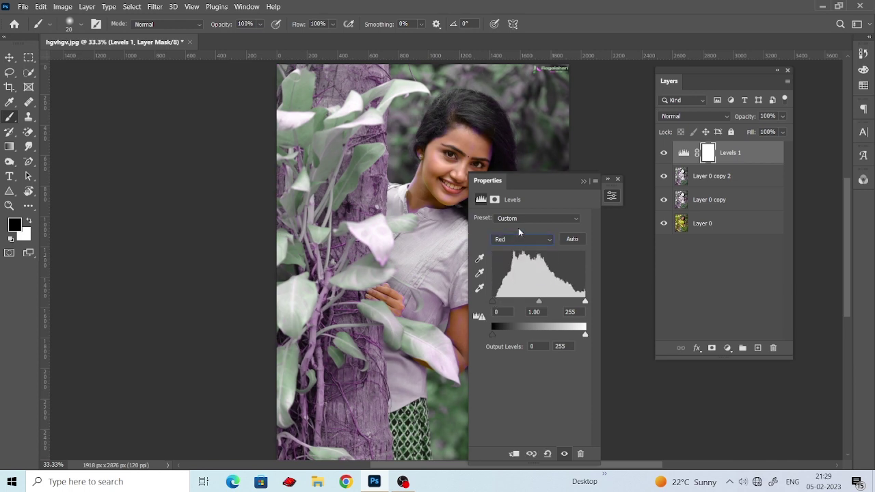
drag(534, 183, 653, 154)
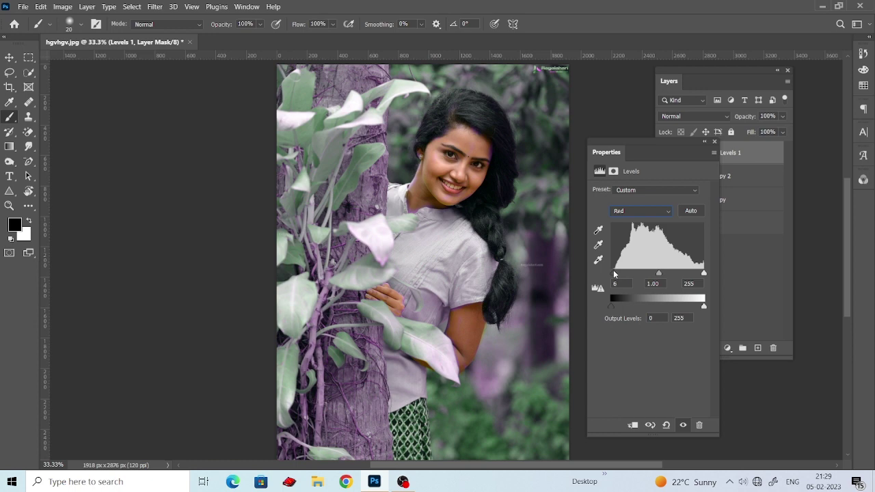
click(623, 210)
click(620, 235)
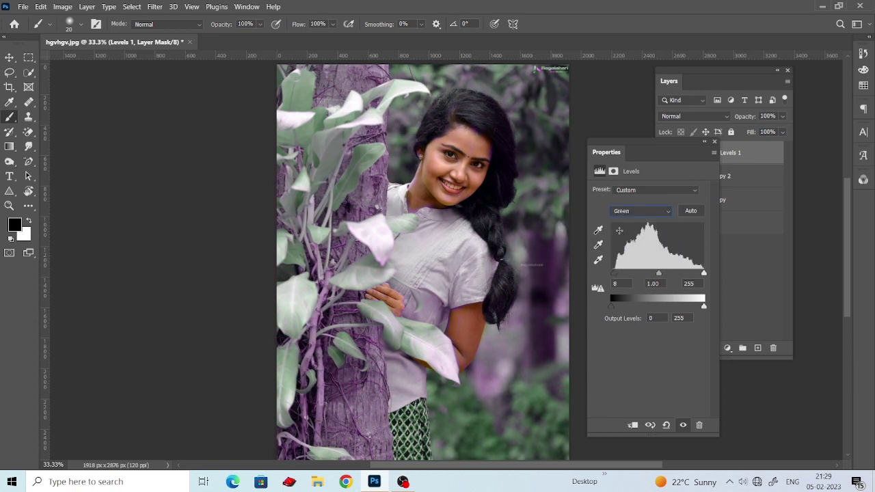
click(633, 213)
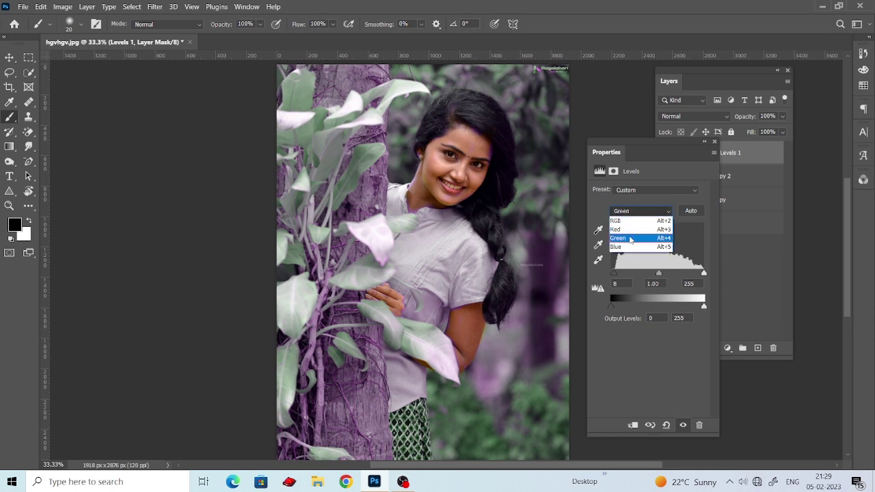
click(625, 246)
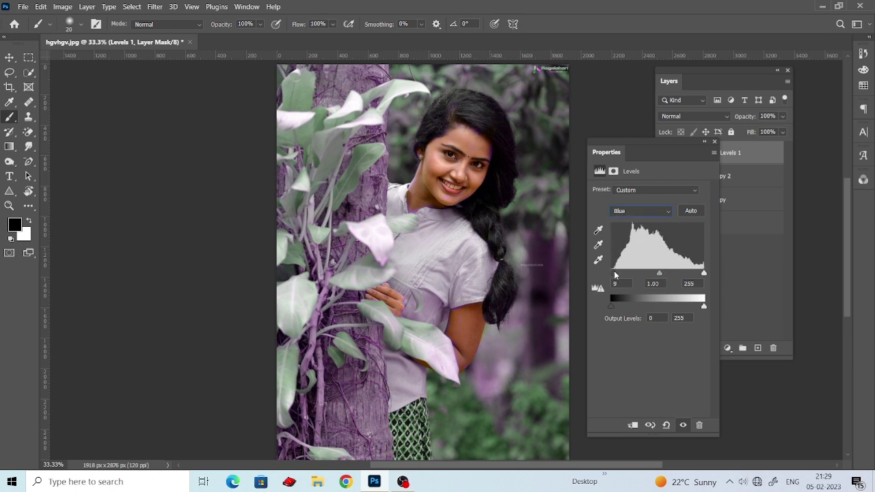
click(709, 143)
click(727, 348)
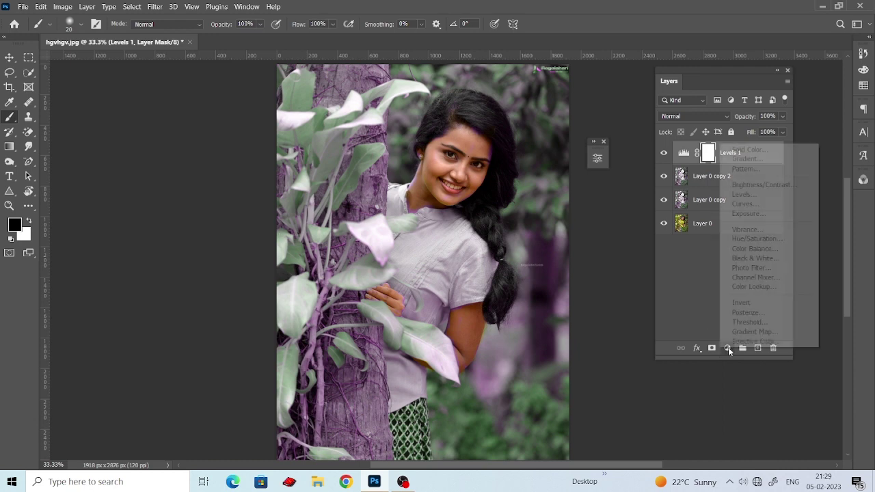
Add a Brightness/Contrast adjustment layer with contrast 20 and brightness 6.
click(748, 185)
drag(516, 244, 528, 244)
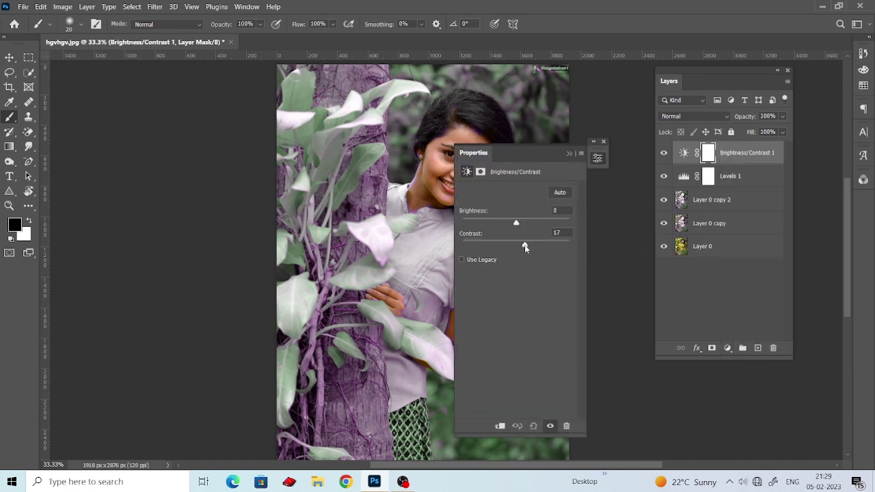
drag(522, 152, 678, 156)
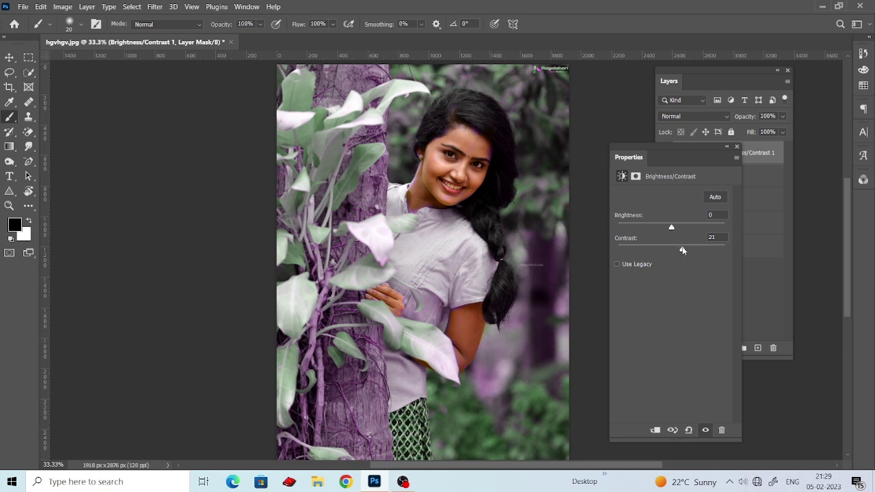
click(651, 239)
text(0)
click(674, 227)
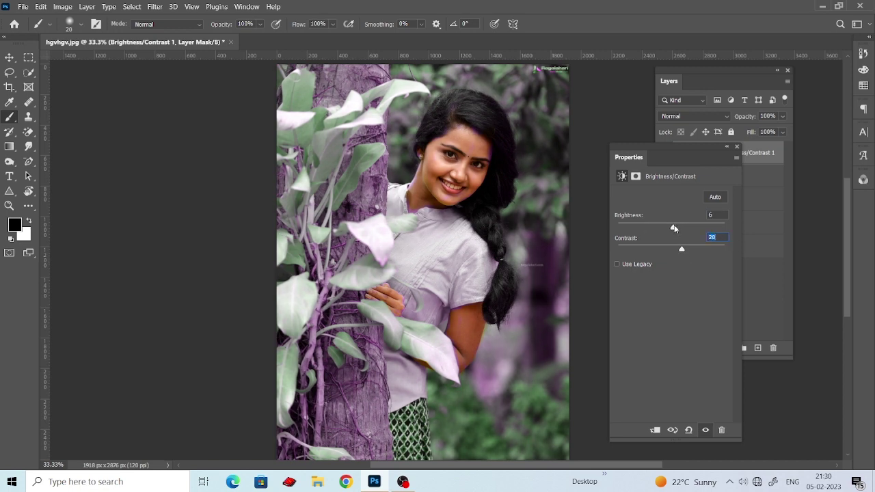
click(738, 147)
Add a Curves adjustment with black input 9, painting part of its mask black with a 200 brush.
click(727, 349)
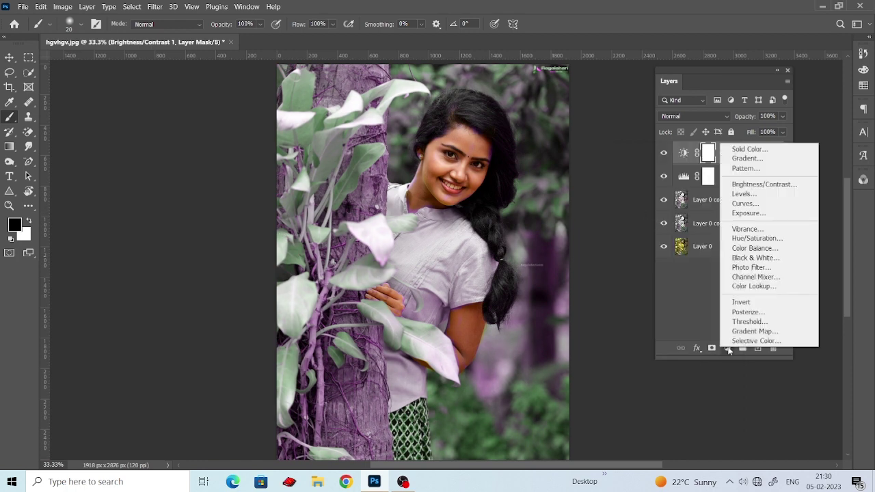
click(753, 201)
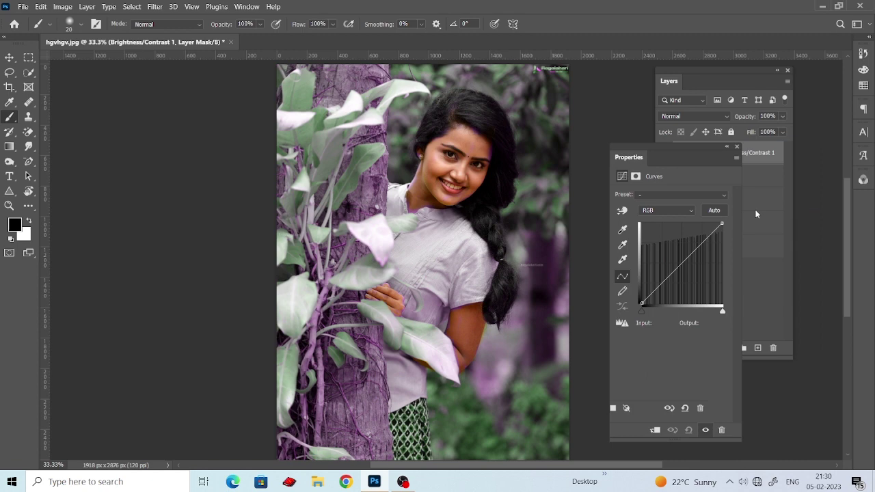
click(642, 311)
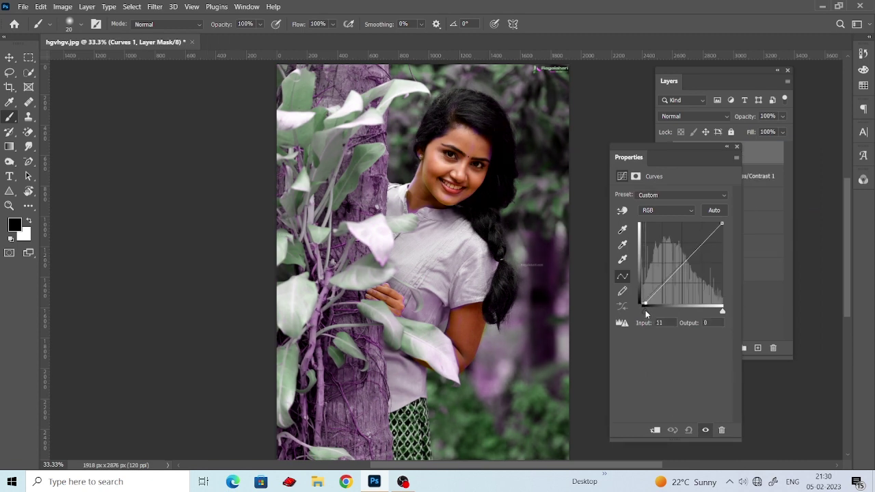
drag(643, 312, 644, 311)
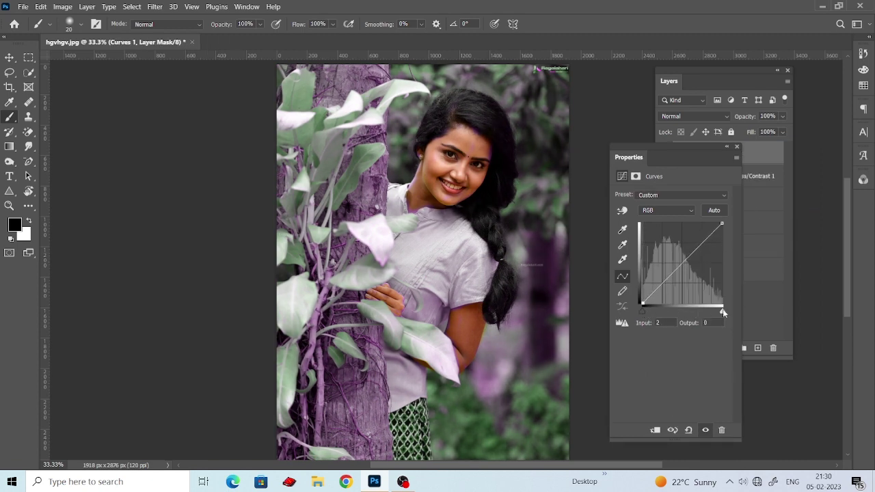
click(723, 309)
drag(643, 314, 646, 314)
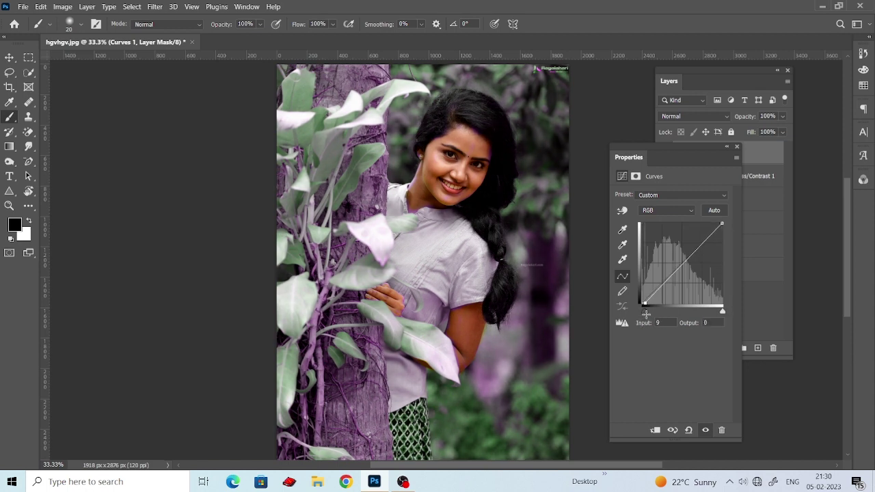
click(727, 146)
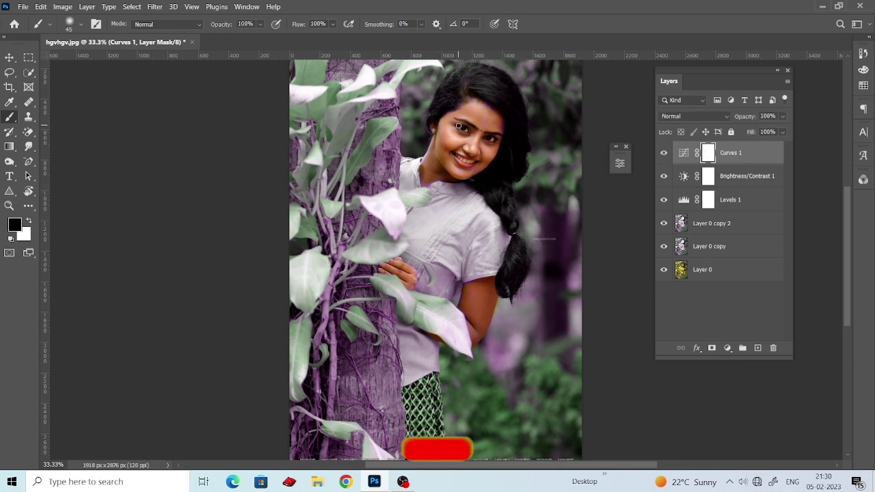
key(bracketright)
key(bracketright)
key(bracketright)
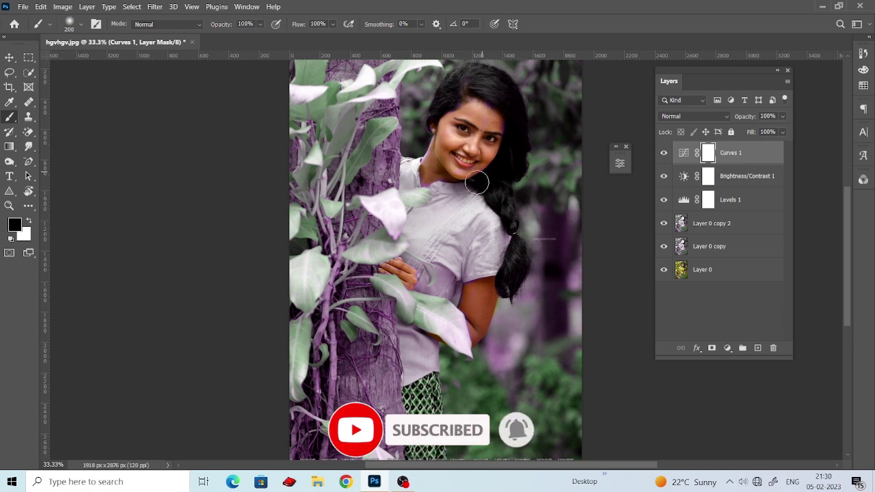
mouse_move(480, 115)
mouse_down()
mouse_move(482, 208)
mouse_move(491, 222)
mouse_move(483, 208)
mouse_up()
Merge Curves 1 down through Layer 0 copy 2 into one layer and compare visibility.
key(v)
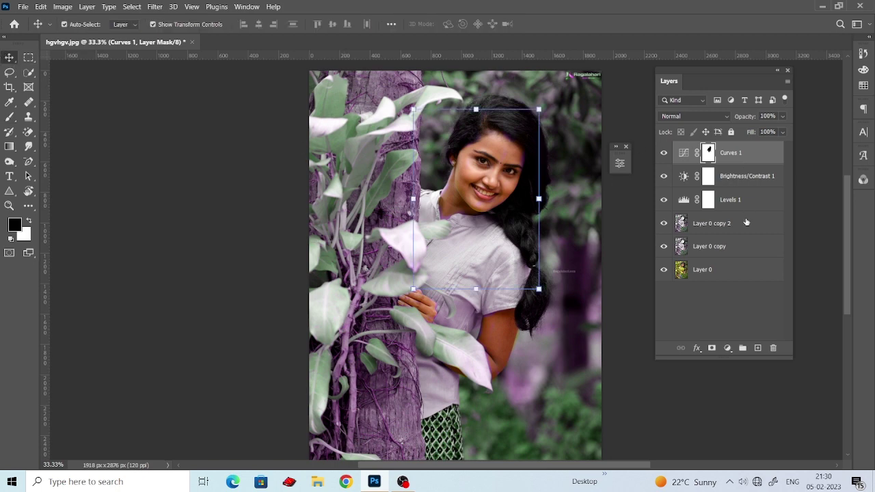
shift+click(746, 222)
right_click(744, 152)
click(650, 346)
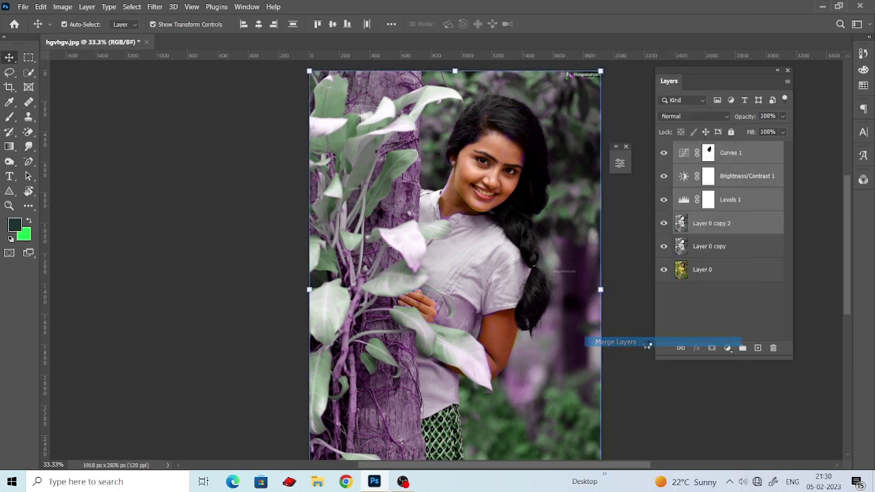
click(663, 153)
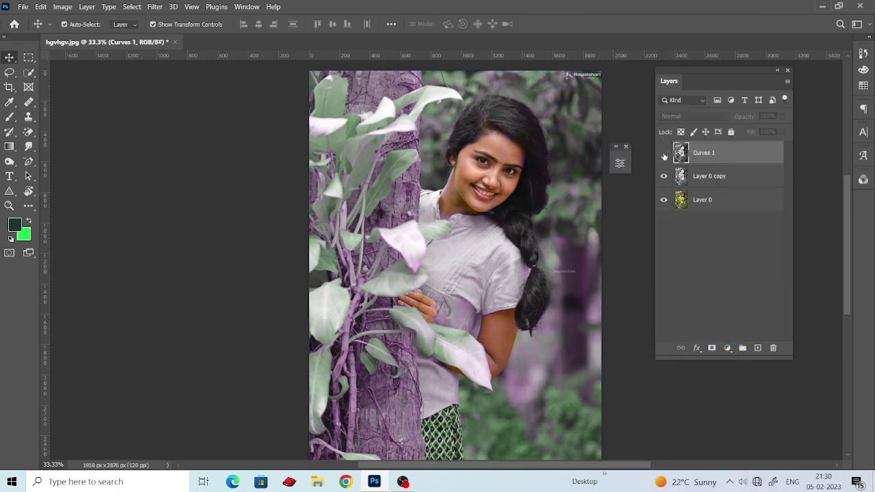
mouse_move(510, 225)
mouse_down()
mouse_move(523, 212)
mouse_move(549, 218)
mouse_up()
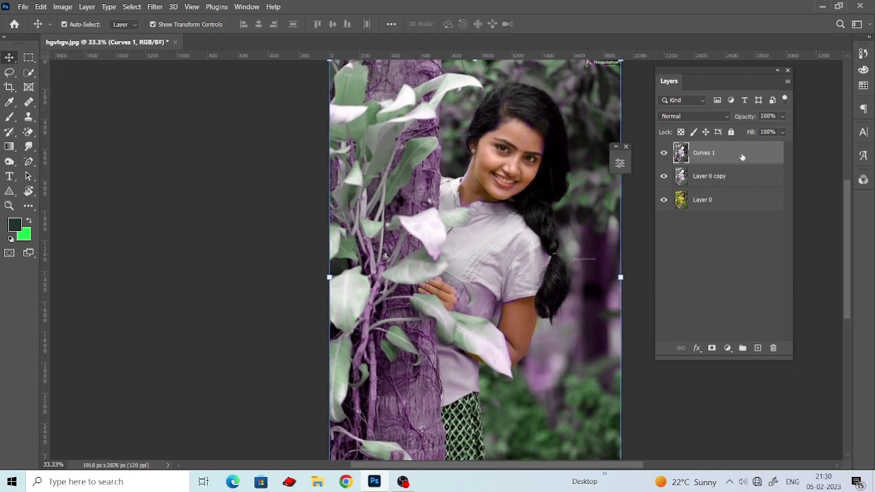
Duplicate the merged Curves 1 layer and convert Curves 1 copy to a smart object.
mouse_move(742, 154)
mouse_down()
mouse_move(744, 292)
mouse_move(757, 348)
mouse_up()
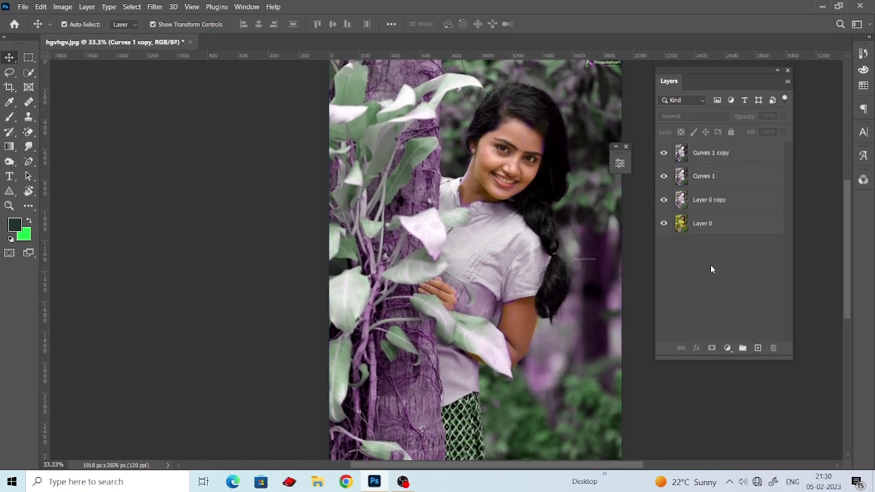
click(155, 7)
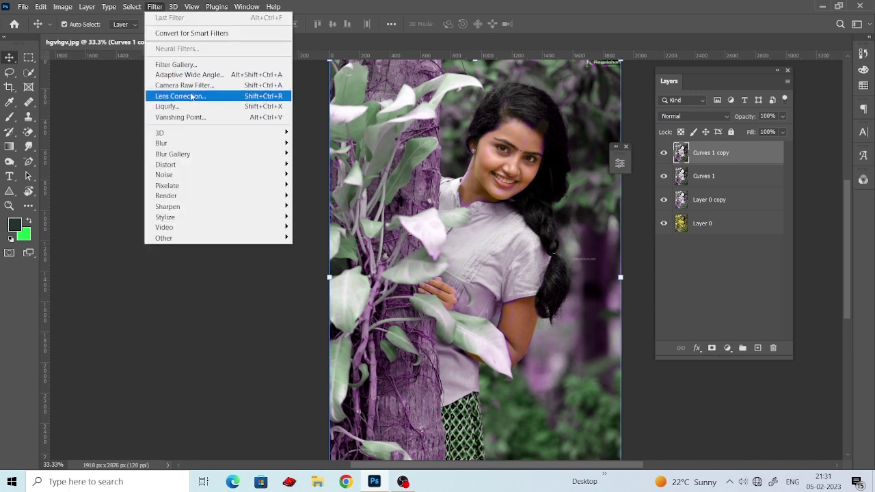
click(723, 132)
right_click(735, 168)
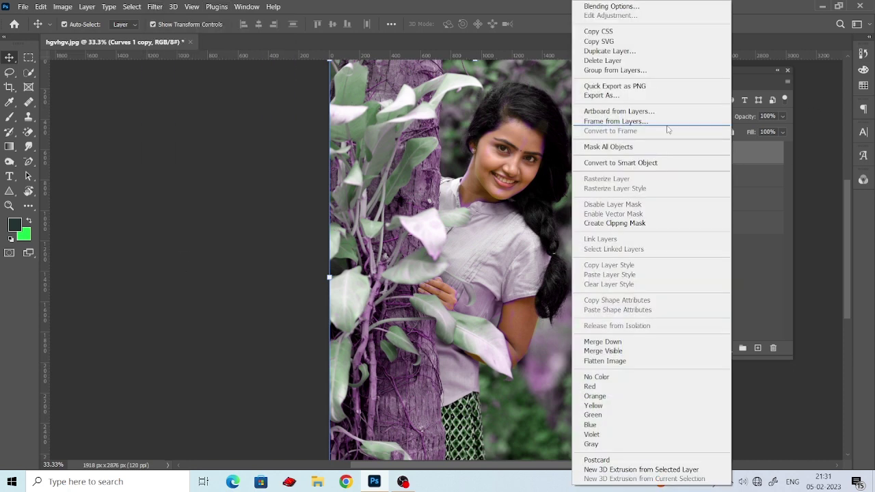
click(649, 162)
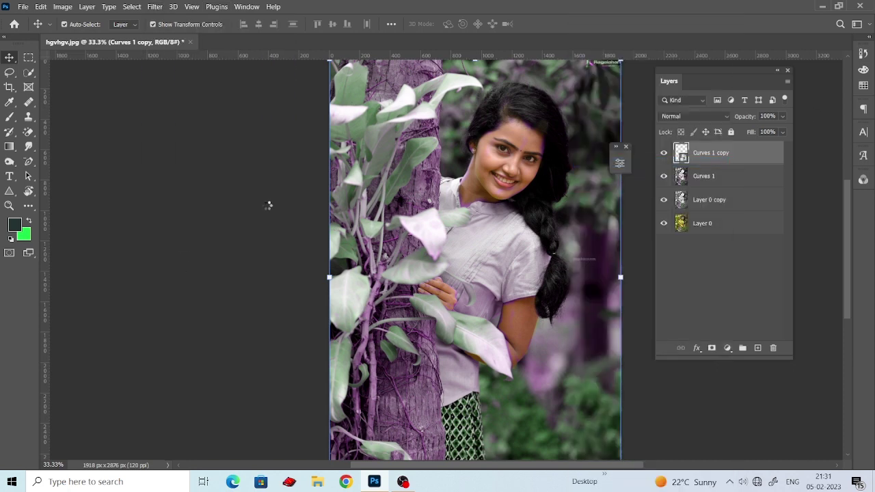
click(154, 7)
Cancel Camera Raw, then merge a fresh Layer 0 copy with the top layers into one smart object.
click(185, 87)
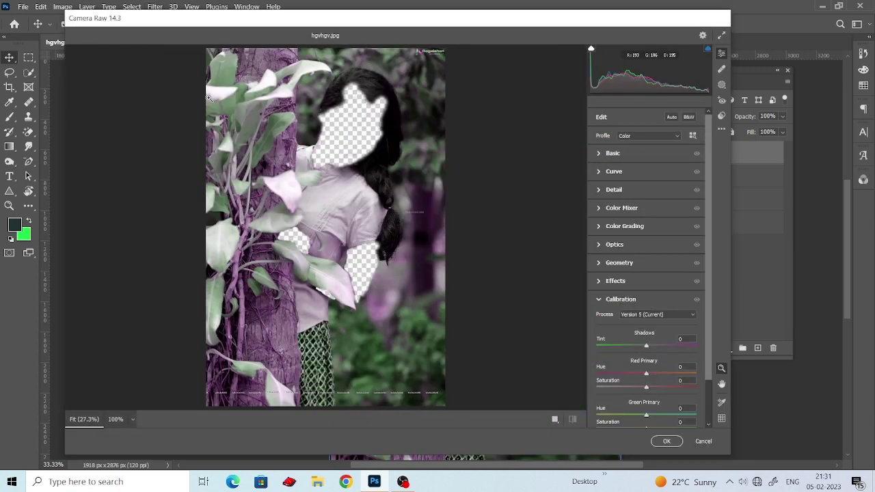
click(704, 441)
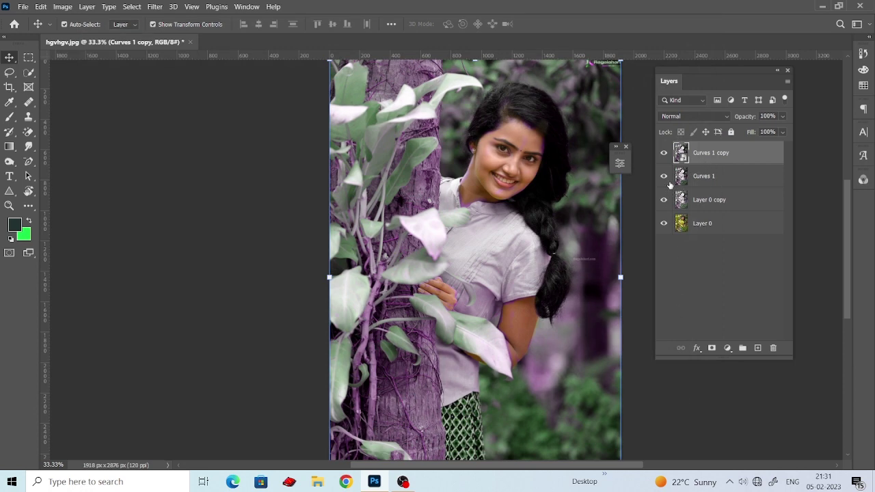
drag(728, 226, 757, 347)
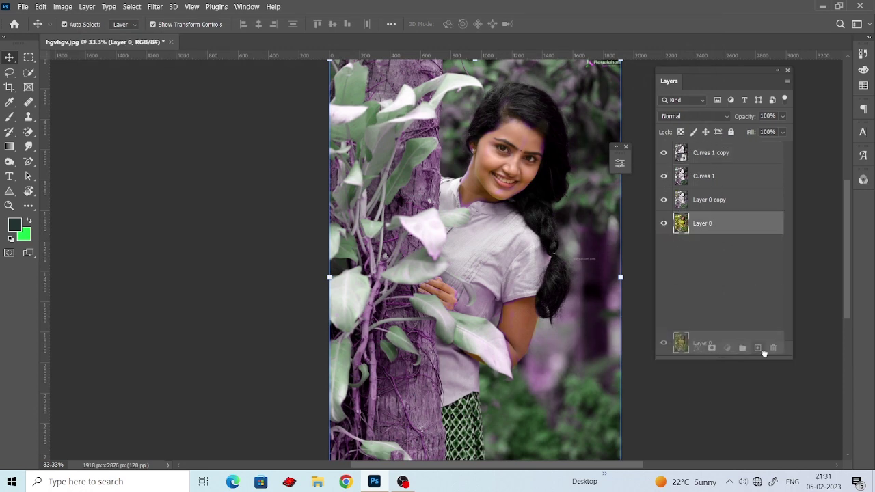
shift+click(711, 154)
key(ctrl+e)
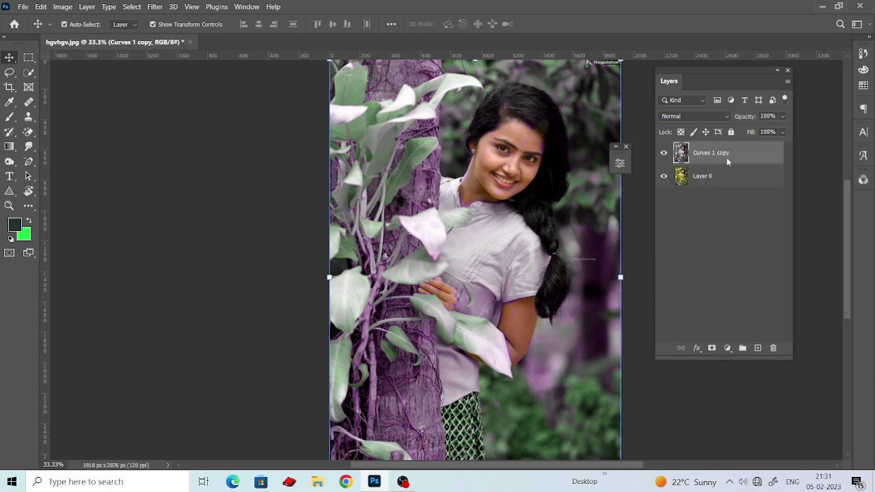
right_click(726, 157)
click(595, 164)
click(155, 6)
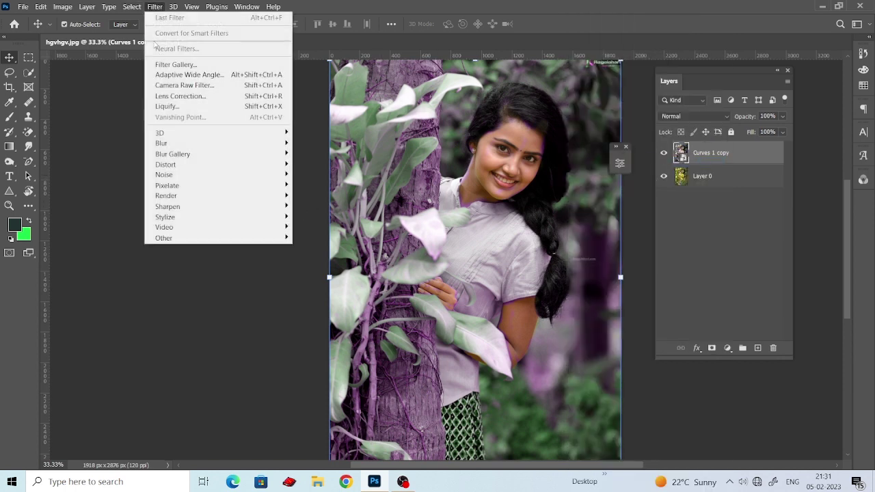
click(173, 89)
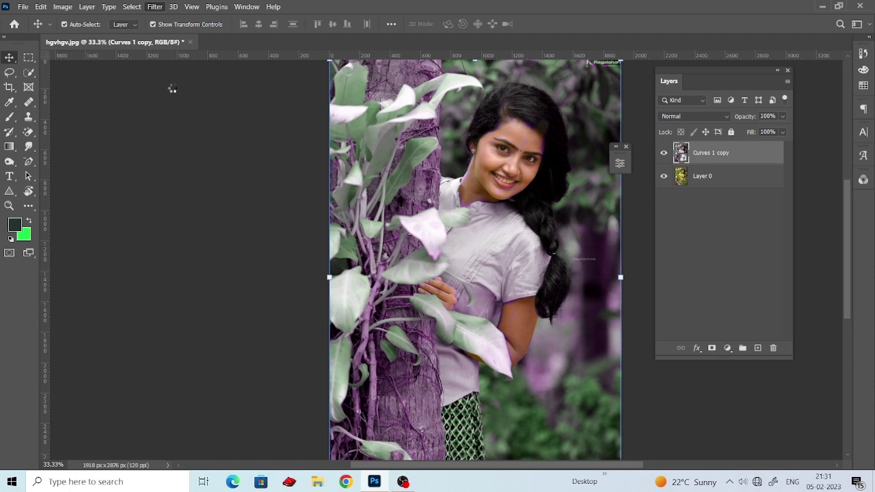
scroll(328, 226, up, 3)
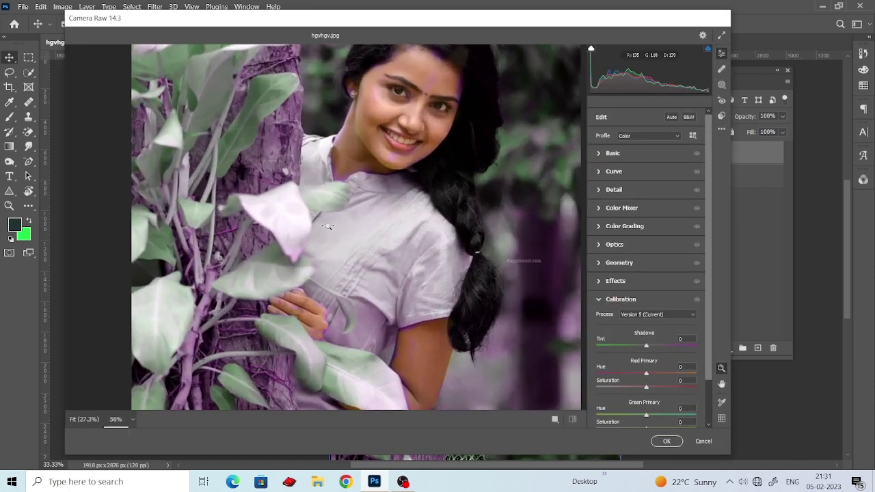
scroll(328, 225, up, 1)
scroll(341, 219, down, 1)
scroll(355, 205, up, 2)
scroll(370, 192, up, 1)
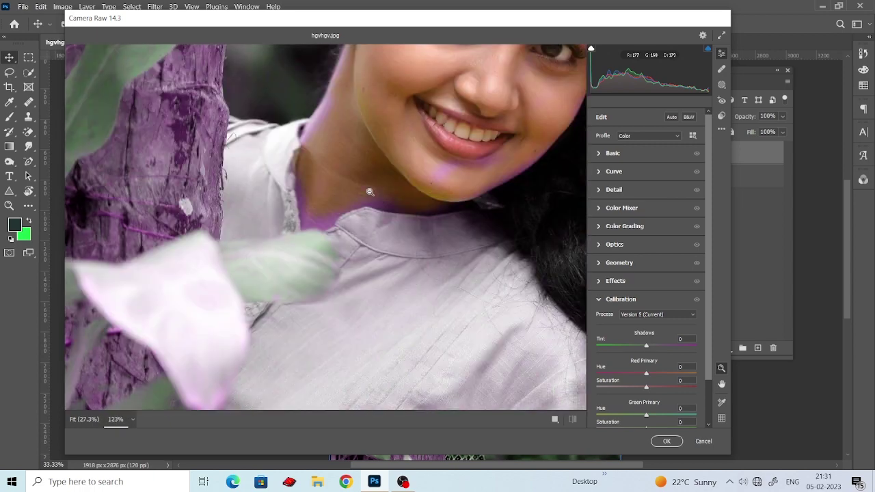
scroll(417, 222, up, 3)
scroll(473, 288, down, 2)
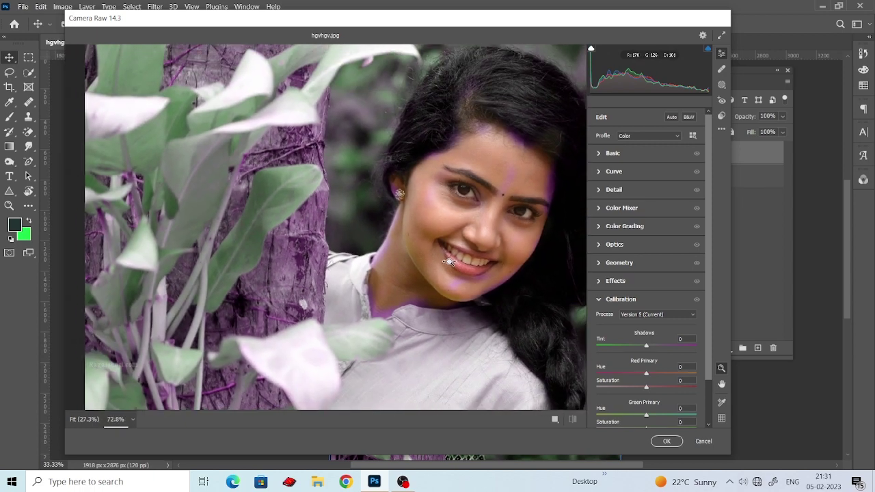
scroll(469, 282, up, 1)
scroll(410, 171, down, 1)
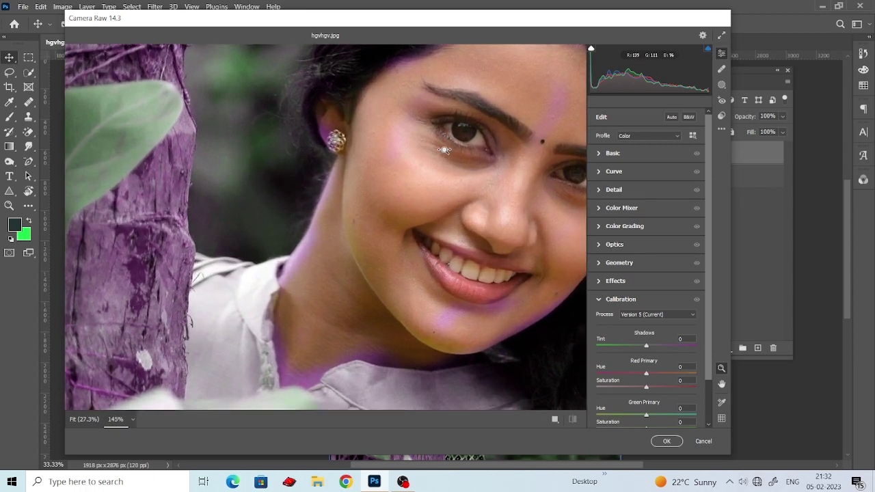
scroll(360, 108, down, 3)
click(703, 441)
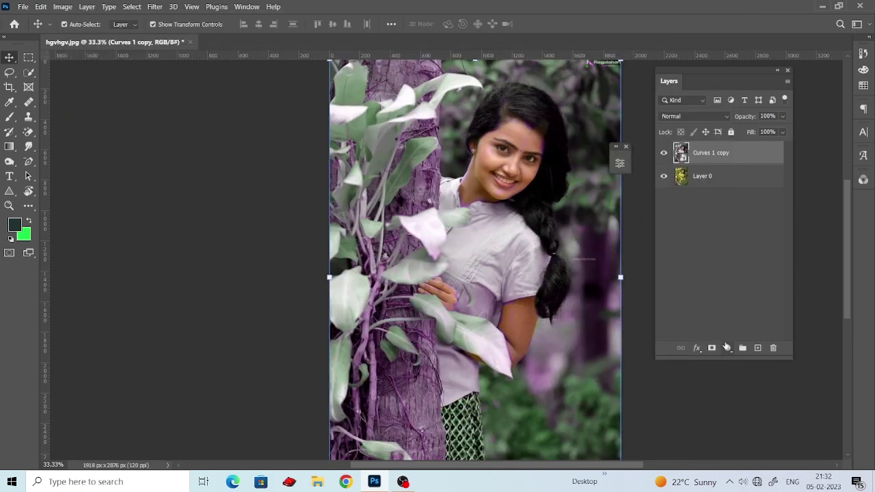
Add a layer mask to Curves 1 copy and zoom in on the chin and neck with a small brush.
click(712, 348)
key(b)
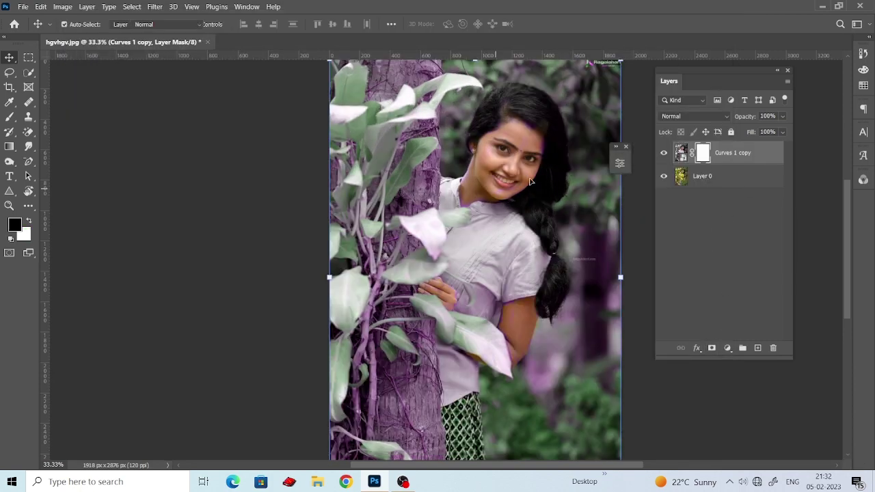
key(ctrl+plus)
key(ctrl+plus)
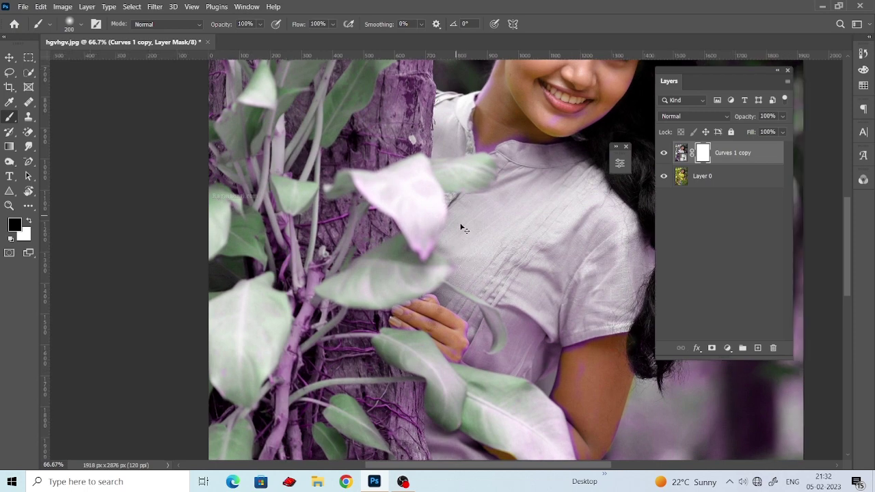
key(ctrl+plus)
key(ctrl+plus)
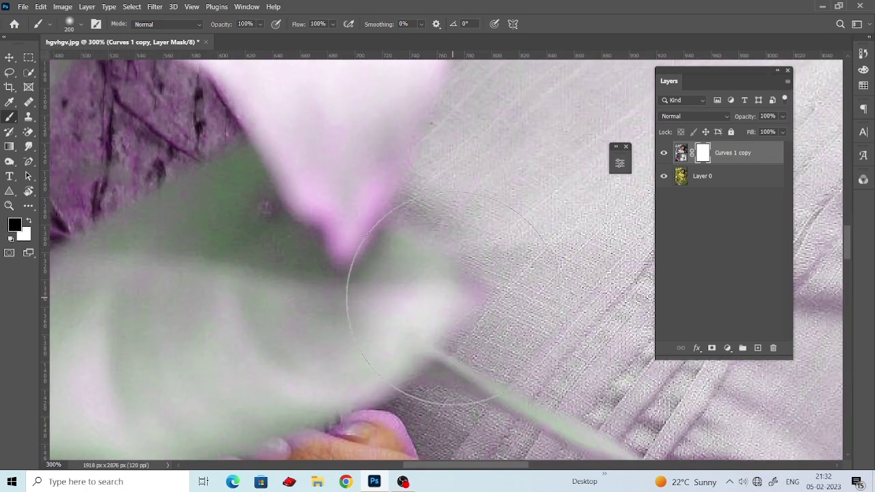
key(ctrl+plus)
mouse_move(383, 61)
mouse_down()
mouse_move(358, 244)
mouse_move(337, 278)
mouse_up()
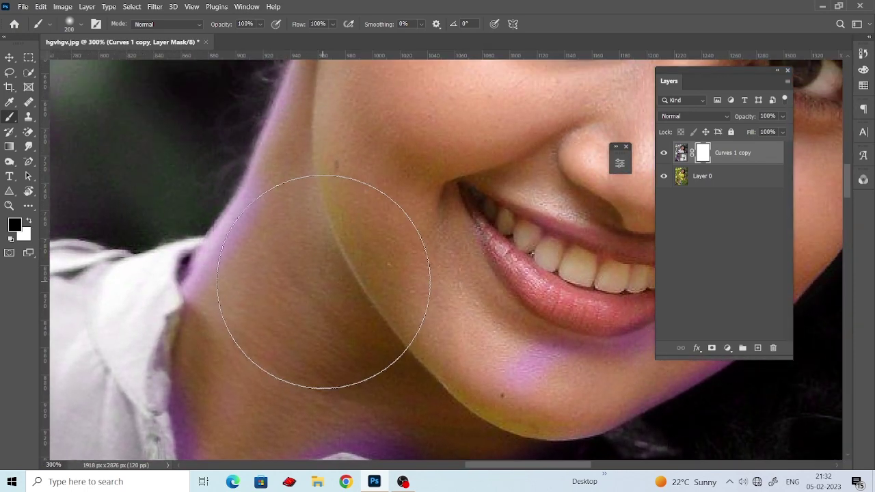
key(bracketleft)
key(bracketleft)
key(bracketleft)
key(bracketleft)
key(bracketleft)
key(bracketleft)
key(bracketleft)
key(bracketleft)
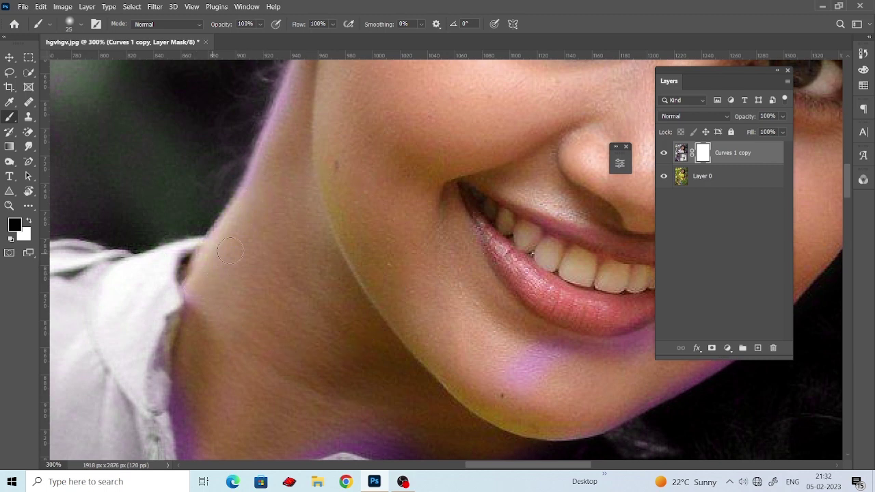
Paint black on the mask over the neck, jawline and face to remove the purple tint.
drag(254, 347, 262, 260)
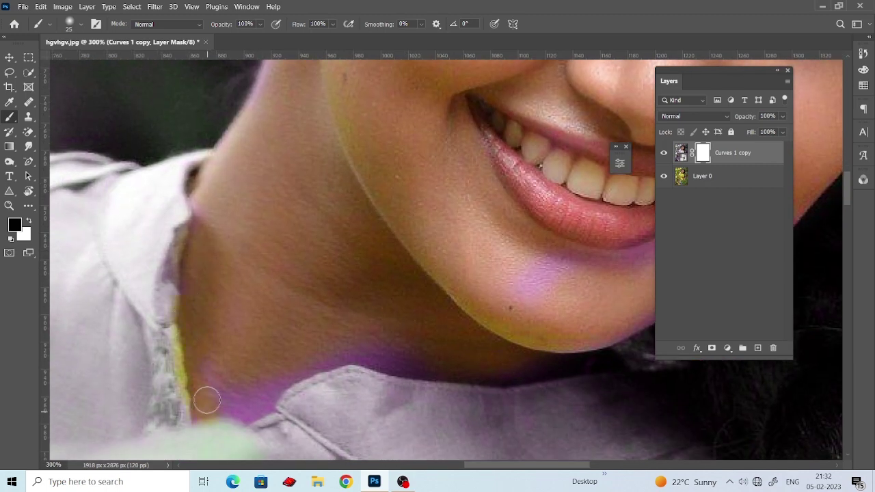
mouse_move(207, 400)
mouse_down()
mouse_move(250, 404)
mouse_move(239, 389)
mouse_move(341, 362)
mouse_move(441, 364)
mouse_up()
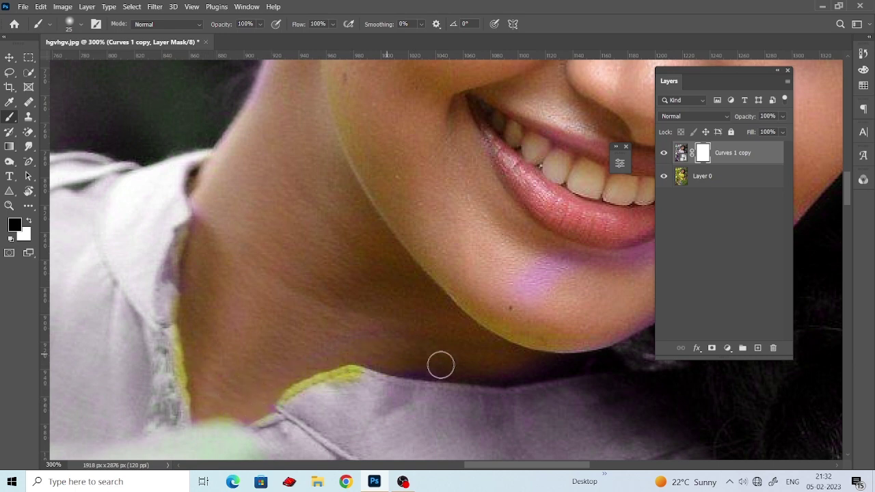
drag(496, 293, 321, 330)
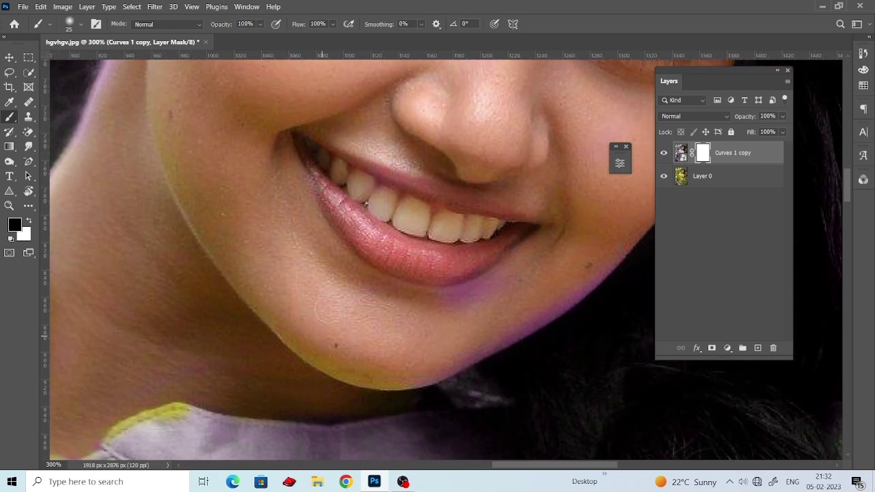
mouse_move(480, 274)
mouse_down()
mouse_move(449, 365)
mouse_move(619, 262)
mouse_move(637, 232)
mouse_up()
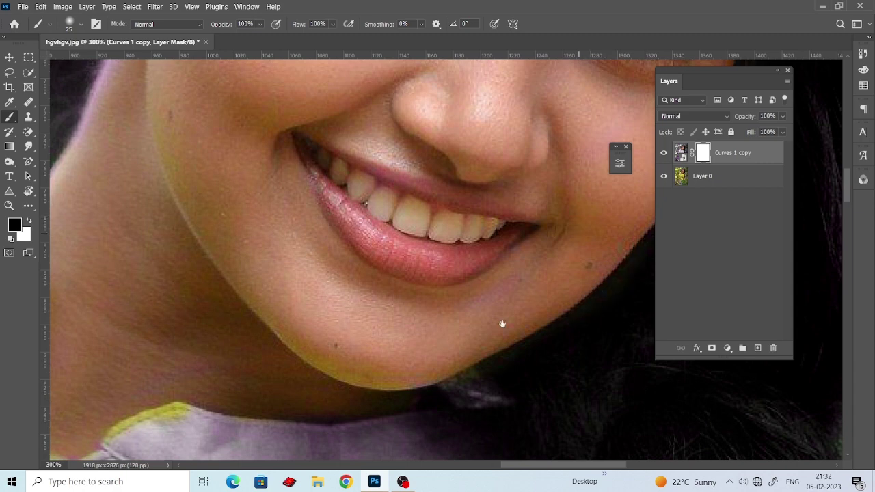
drag(502, 324, 382, 461)
drag(595, 238, 557, 401)
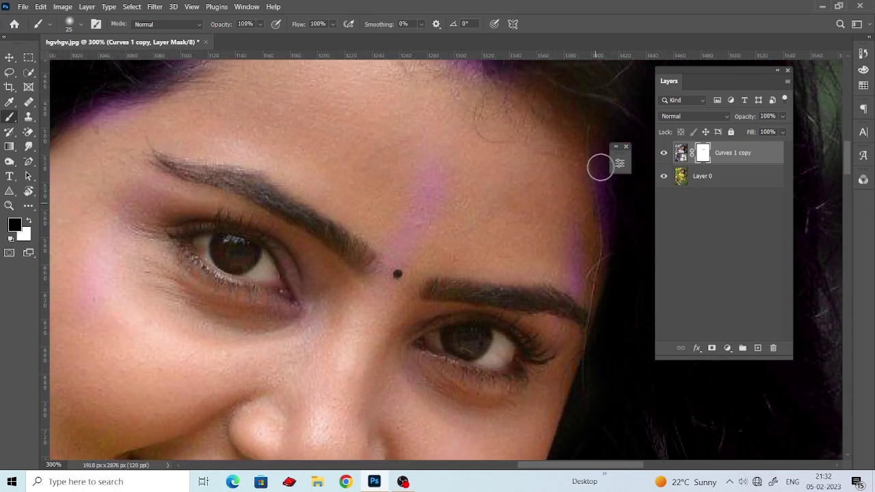
drag(370, 296, 380, 322)
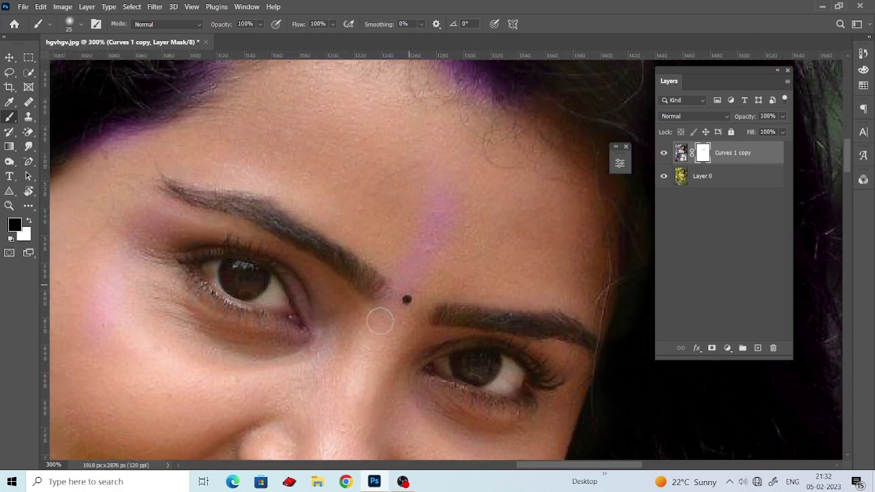
drag(463, 114, 467, 218)
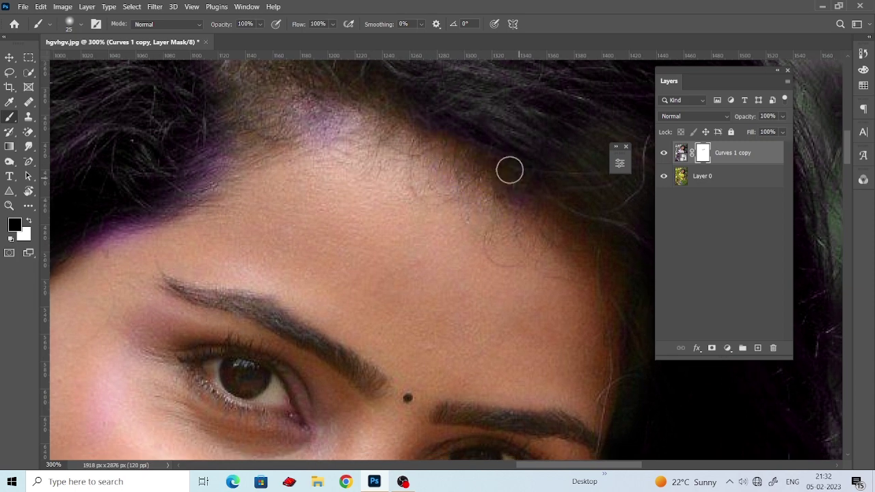
mouse_move(320, 198)
mouse_down()
mouse_move(444, 202)
mouse_move(519, 190)
mouse_up()
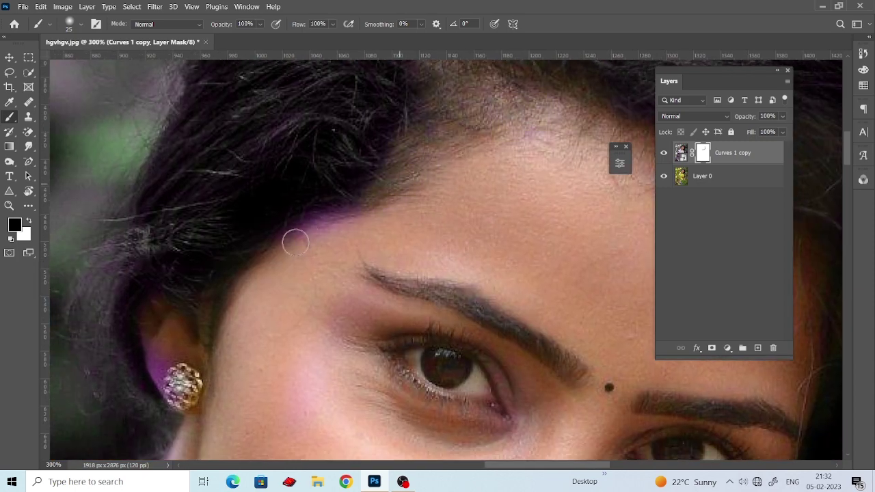
drag(333, 207, 405, 126)
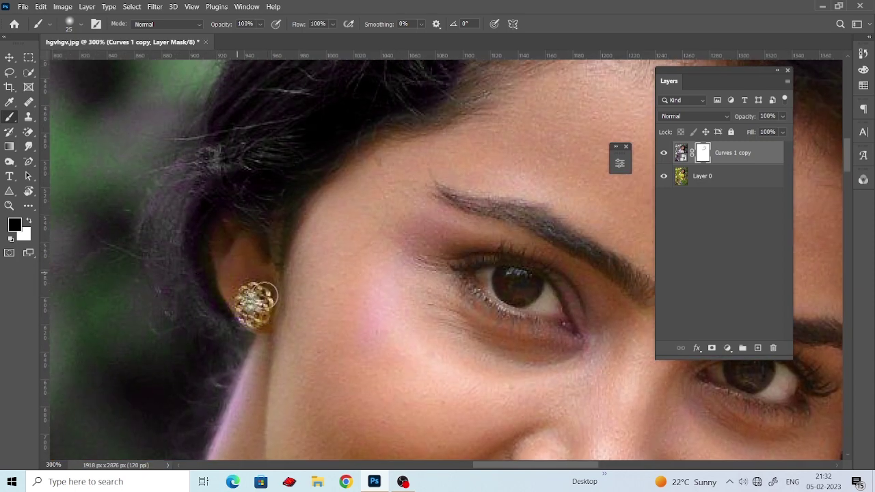
drag(266, 311, 350, 164)
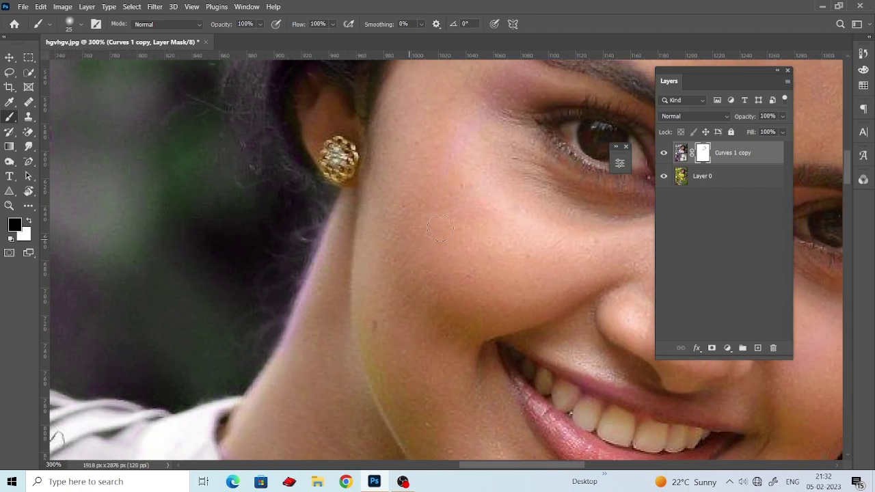
scroll(445, 226, down, 2)
scroll(445, 226, down, 1)
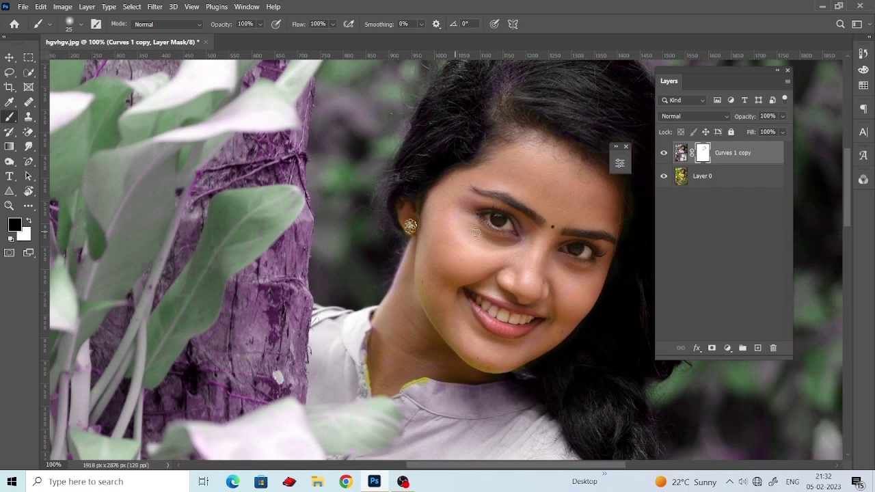
Mask the purple fringe off the shoulder skin edge with a smaller brush.
key(bracketright)
key(bracketright)
key(bracketright)
drag(291, 313, 359, 149)
drag(313, 448, 321, 289)
drag(459, 406, 322, 289)
drag(372, 358, 322, 289)
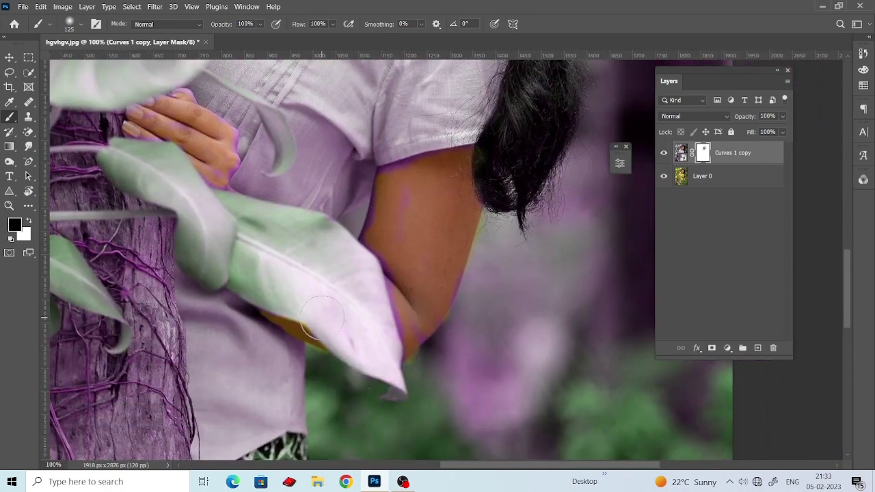
drag(398, 327, 323, 322)
scroll(322, 323, up, 3)
key(bracketleft)
key(bracketleft)
key(bracketleft)
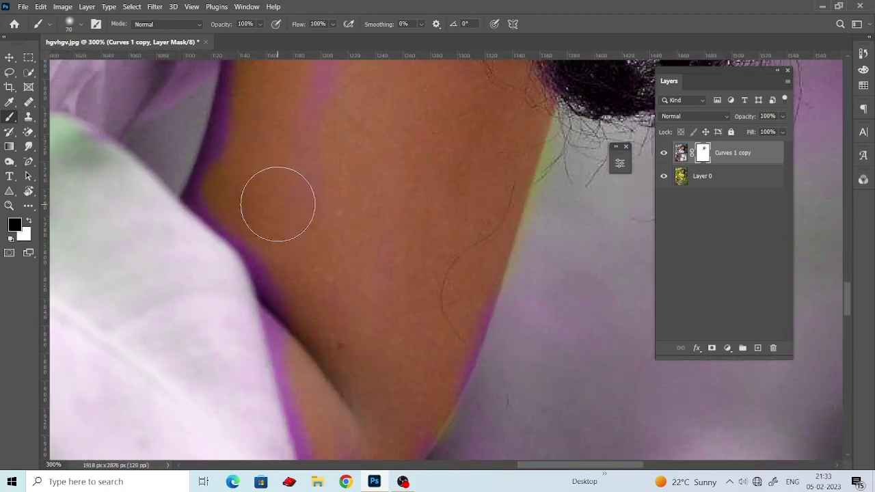
key(bracketleft)
key(bracketleft)
key(bracketleft)
drag(287, 178, 312, 244)
mouse_move(318, 130)
mouse_down()
mouse_move(318, 208)
mouse_move(309, 177)
mouse_move(367, 156)
mouse_move(513, 130)
mouse_up()
mouse_move(430, 244)
mouse_down()
mouse_move(473, 223)
mouse_move(454, 344)
mouse_move(406, 171)
mouse_up()
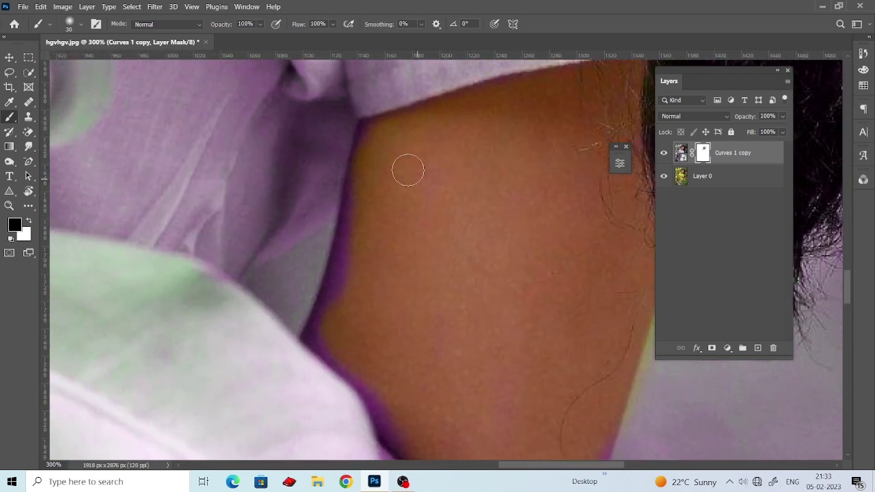
mouse_move(365, 147)
mouse_down()
mouse_move(369, 227)
mouse_move(363, 207)
mouse_move(324, 331)
mouse_up()
Paint away the purple fringe along the neck, collar and bottom edge of the arm.
drag(385, 313, 363, 237)
key(bracketleft)
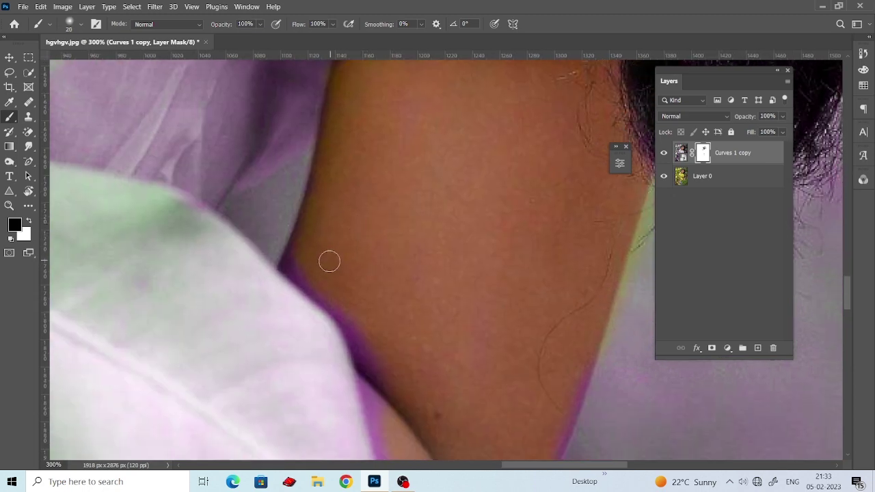
key(bracketleft)
drag(289, 264, 308, 289)
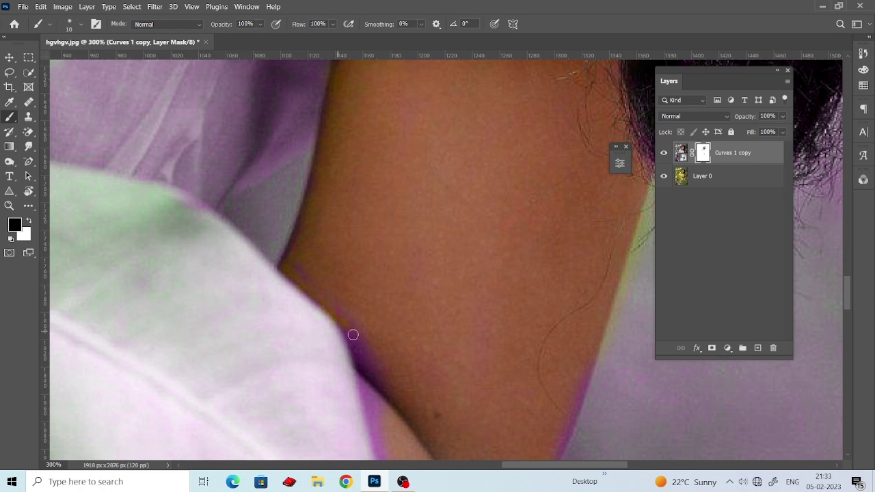
mouse_move(352, 335)
mouse_down()
mouse_move(367, 361)
mouse_move(379, 255)
mouse_up()
key(bracketright)
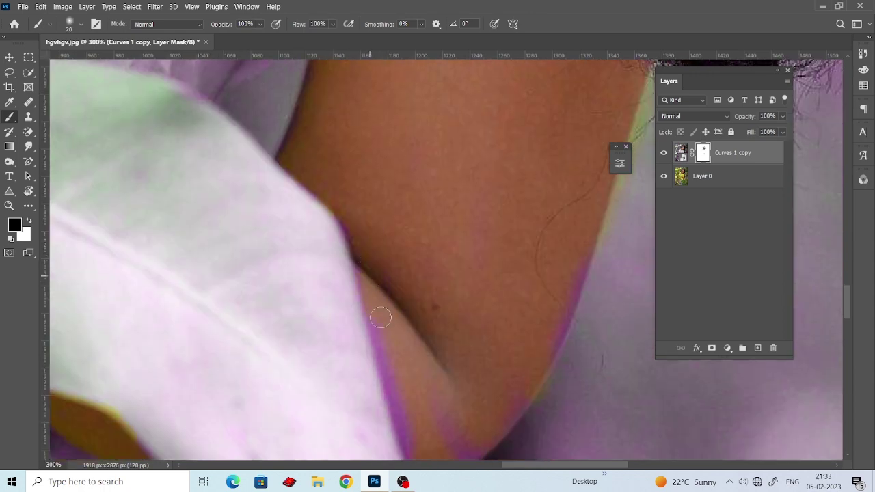
drag(400, 358, 375, 213)
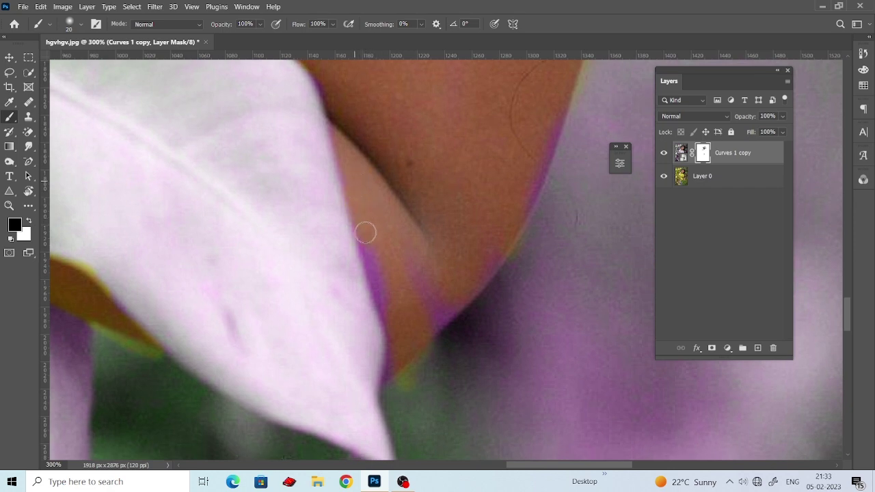
drag(402, 316, 444, 308)
scroll(479, 211, up, 1)
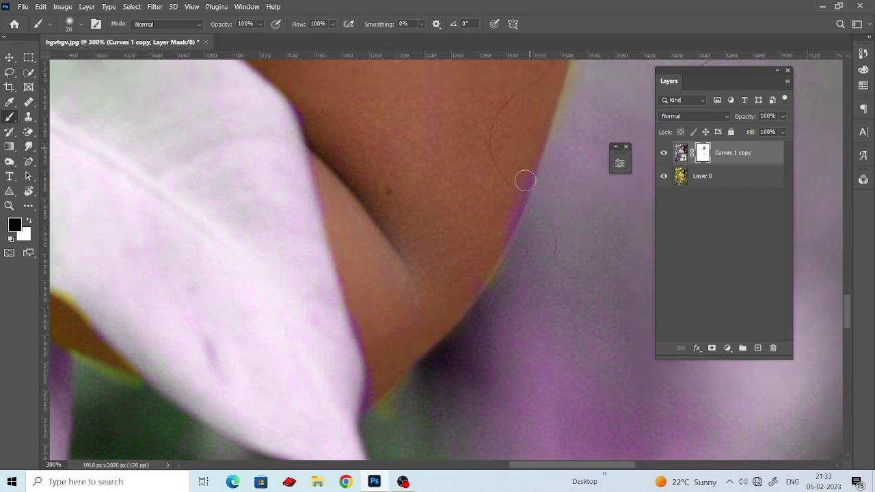
Remove the magenta-pink fringe along the finger and knuckle edges.
mouse_move(365, 319)
mouse_down()
mouse_move(299, 255)
mouse_move(362, 238)
mouse_move(353, 214)
mouse_move(375, 357)
mouse_up()
drag(383, 205, 409, 342)
drag(360, 136, 360, 233)
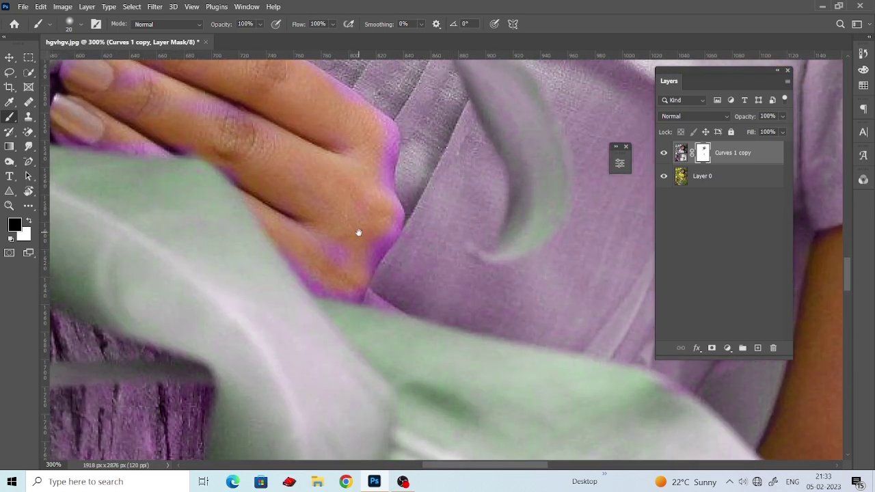
drag(308, 68, 308, 115)
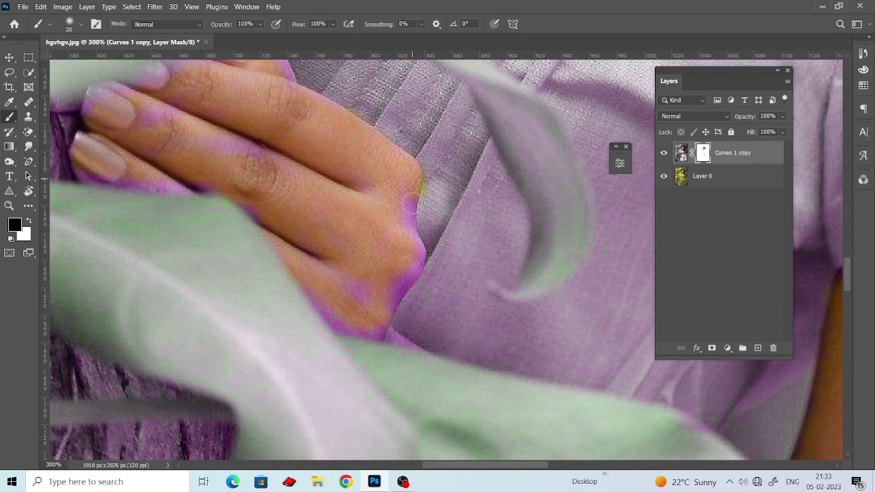
mouse_move(410, 246)
mouse_down()
mouse_move(385, 309)
mouse_move(359, 323)
mouse_up()
drag(304, 220, 338, 256)
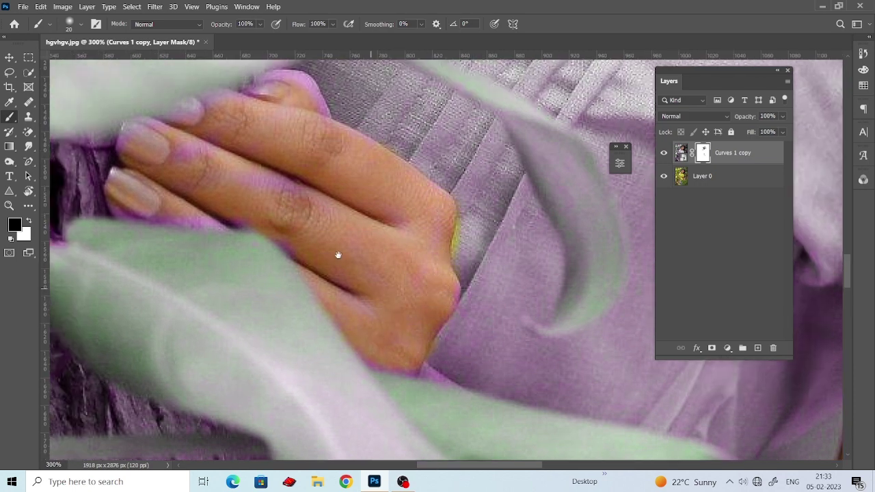
drag(287, 181, 320, 207)
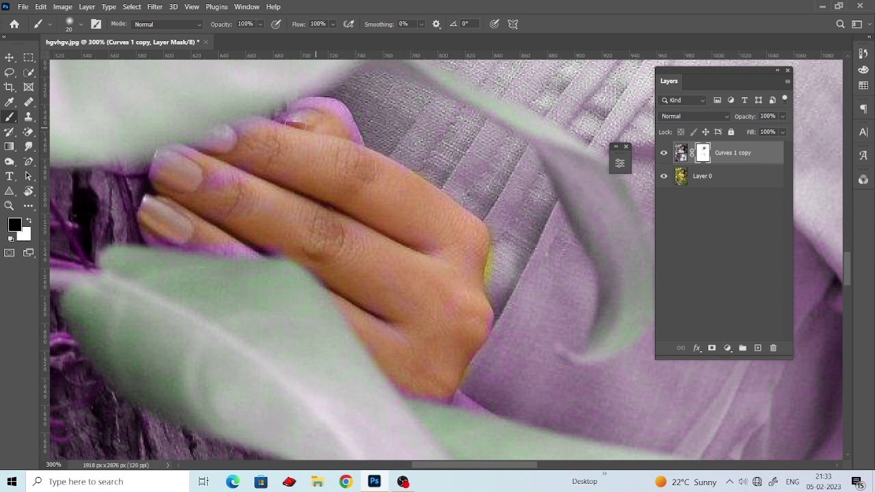
drag(313, 145, 342, 153)
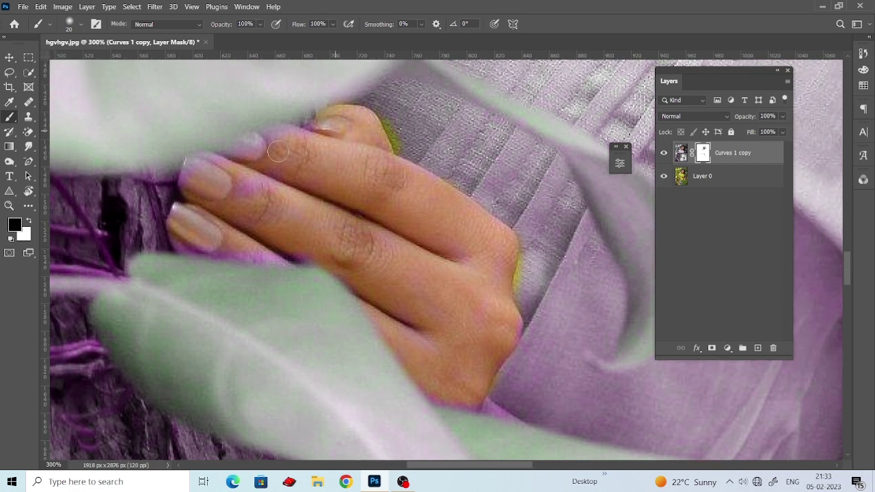
mouse_move(269, 171)
mouse_down()
mouse_move(197, 185)
mouse_move(189, 241)
mouse_move(296, 255)
mouse_move(381, 279)
mouse_up()
mouse_move(517, 325)
mouse_down()
mouse_move(469, 398)
mouse_move(381, 397)
mouse_move(469, 385)
mouse_up()
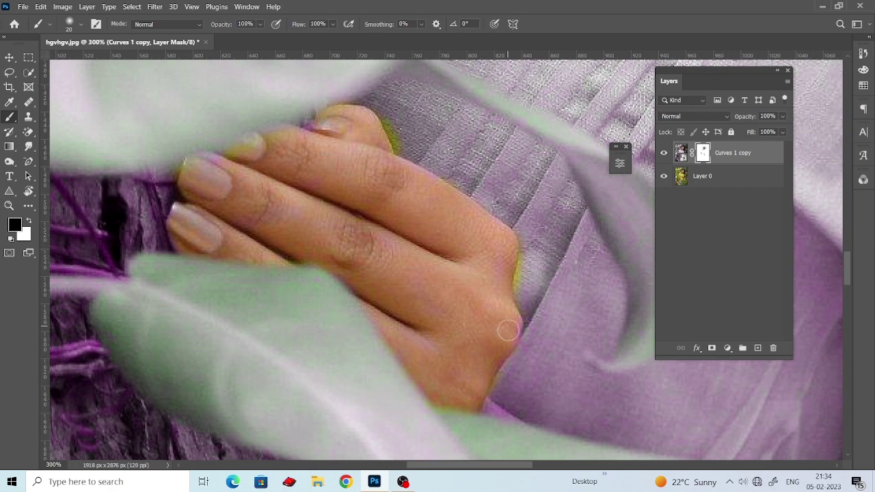
key(ctrl+minus)
key(ctrl+minus)
Merge the masked Curves 1 copy down into Layer 0.
key(ctrl+minus)
key(ctrl+minus)
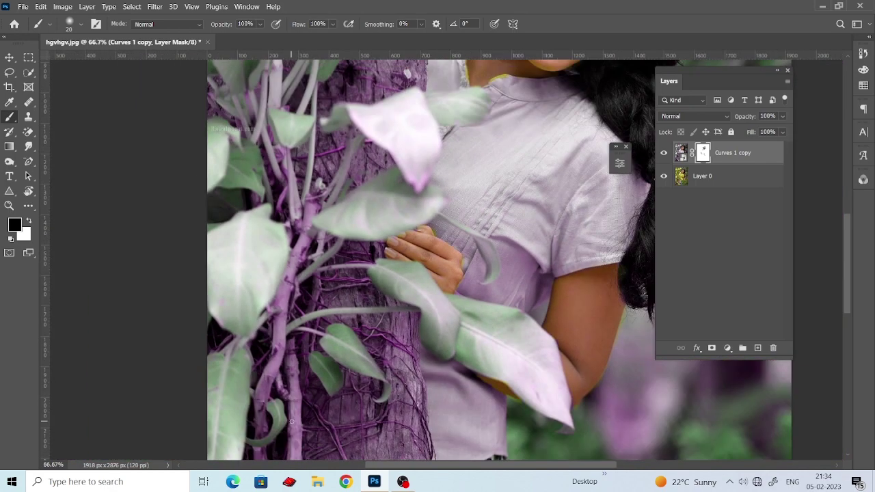
key(ctrl+minus)
mouse_move(306, 380)
mouse_down()
mouse_move(313, 344)
mouse_move(338, 313)
mouse_up()
key(ctrl+minus)
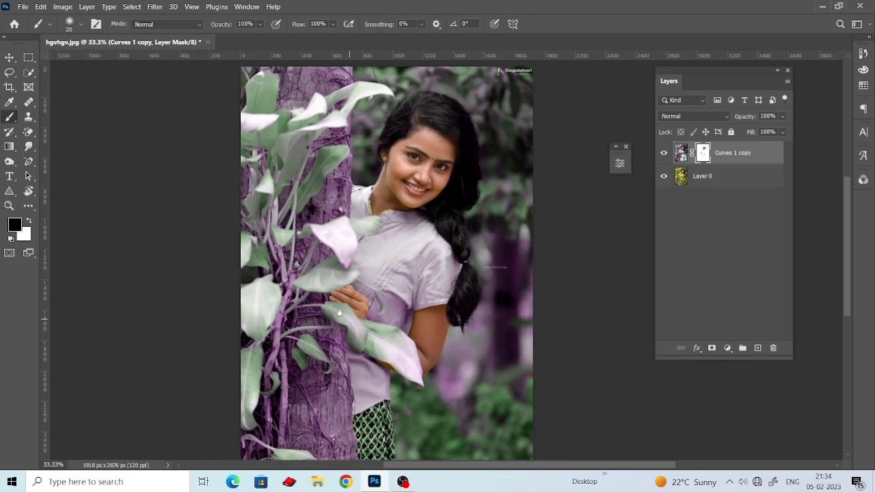
click(10, 58)
click(680, 152)
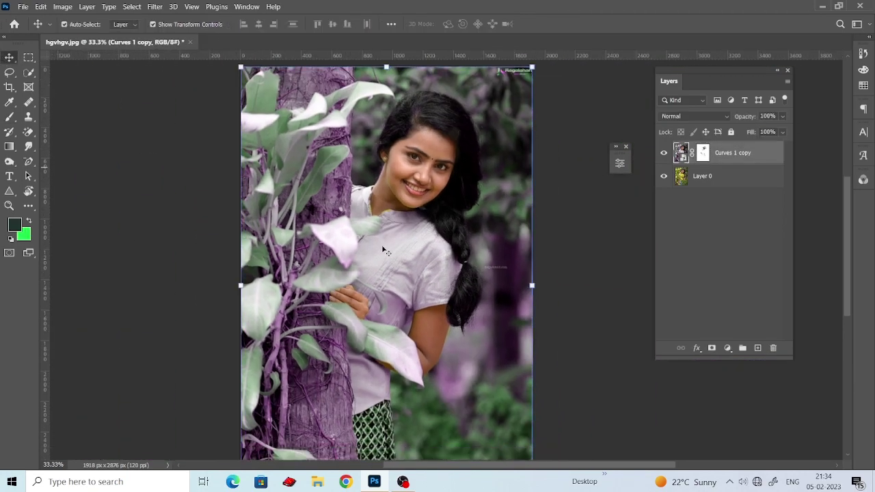
mouse_move(431, 458)
mouse_down()
mouse_move(432, 430)
mouse_move(464, 391)
mouse_up()
key(ctrl+e)
key(ctrl+z)
click(713, 175)
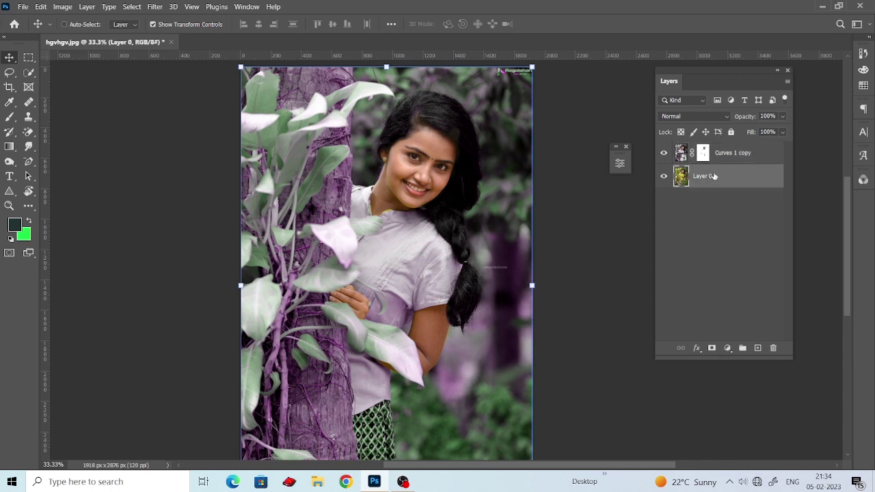
click(734, 154)
key(ctrl+e)
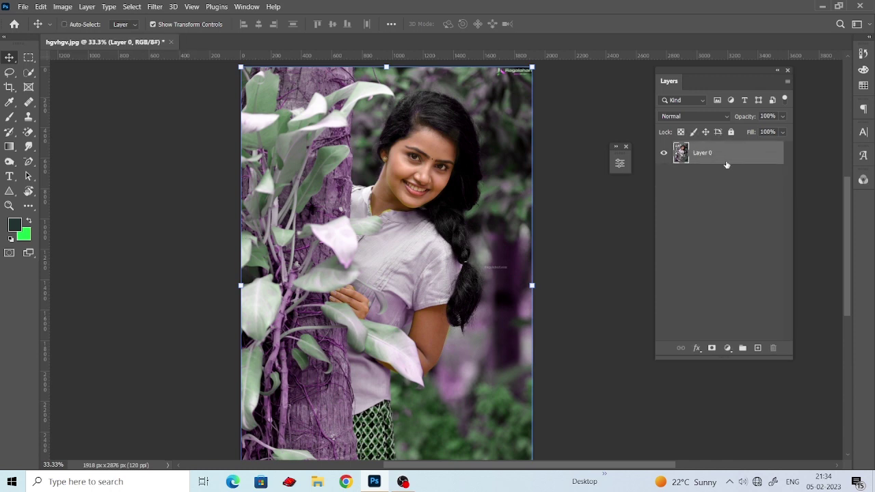
Paste the original-colour photo as bottom Layer 2 and duplicate Layer 0 as Layer 0 copy.
click(758, 349)
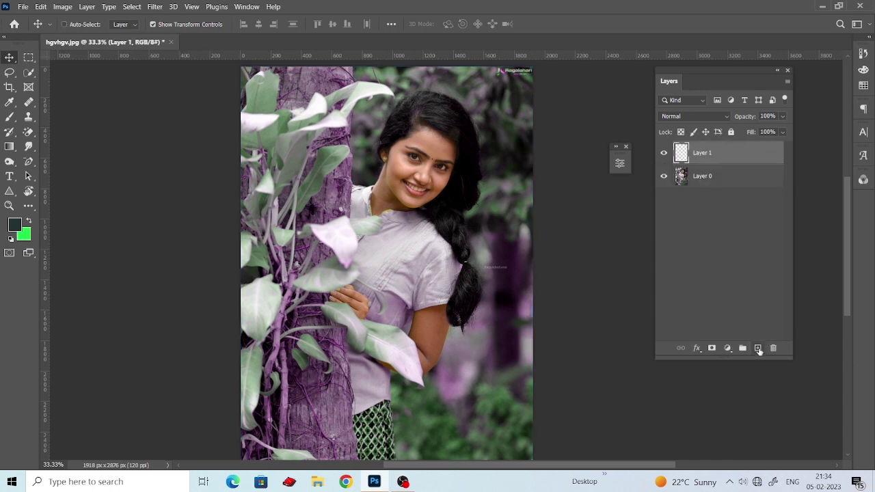
key(ctrl+v)
drag(702, 153, 702, 212)
click(702, 176)
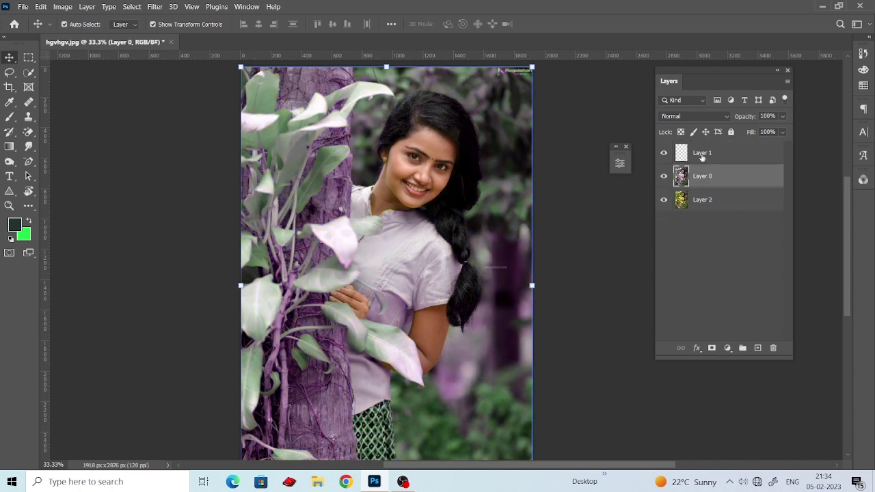
click(702, 153)
key(Delete)
drag(702, 153, 758, 348)
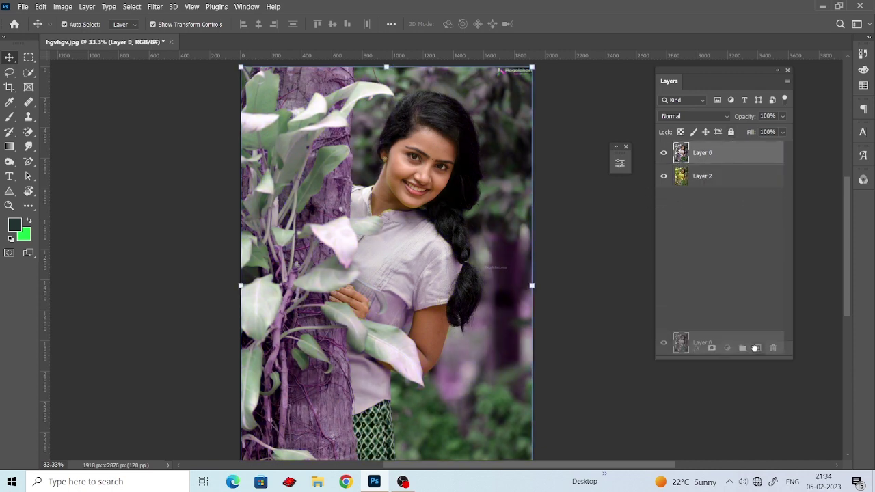
click(153, 6)
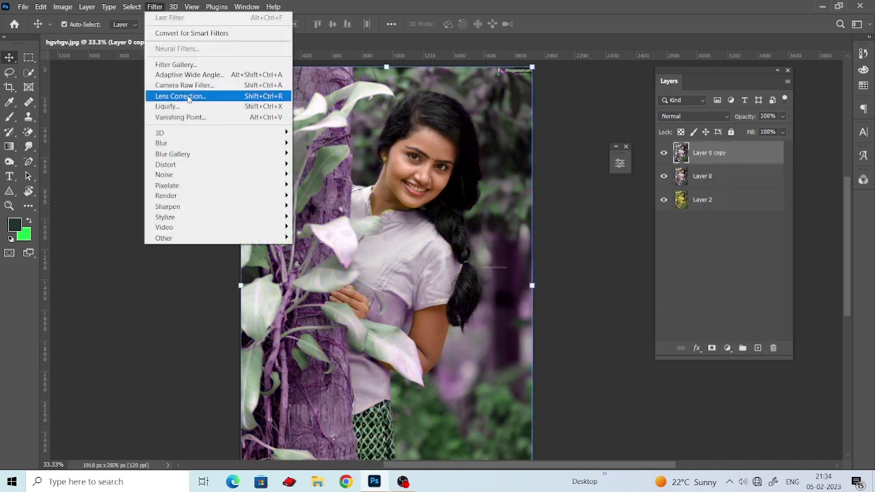
Apply the Camera Raw Filter to Layer 0 copy with Contrast +13, Highlights +4 and Whites -9.
click(169, 84)
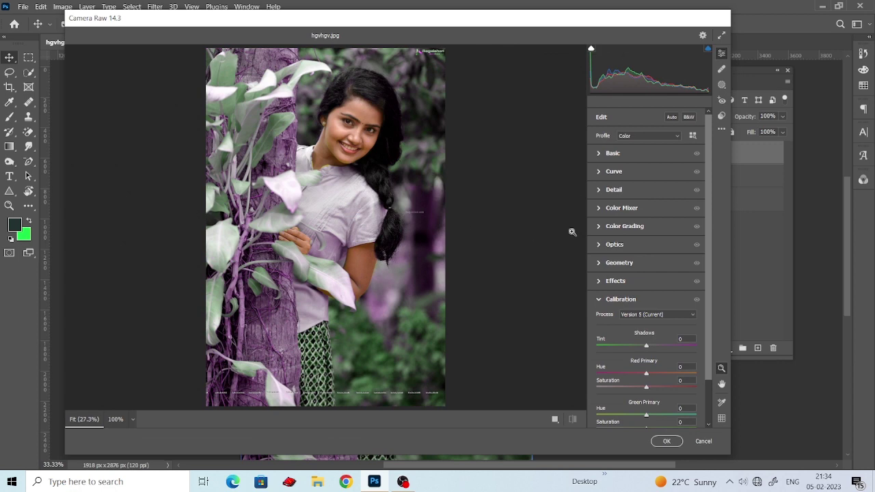
click(606, 155)
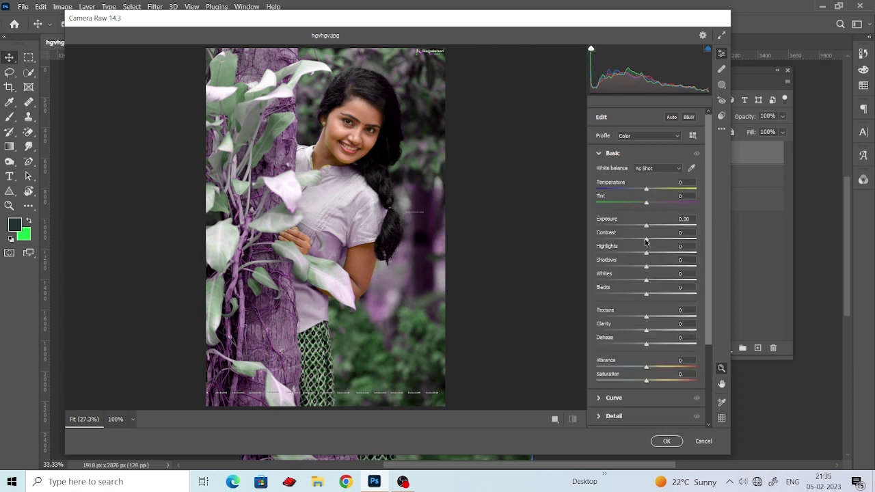
drag(646, 241, 651, 242)
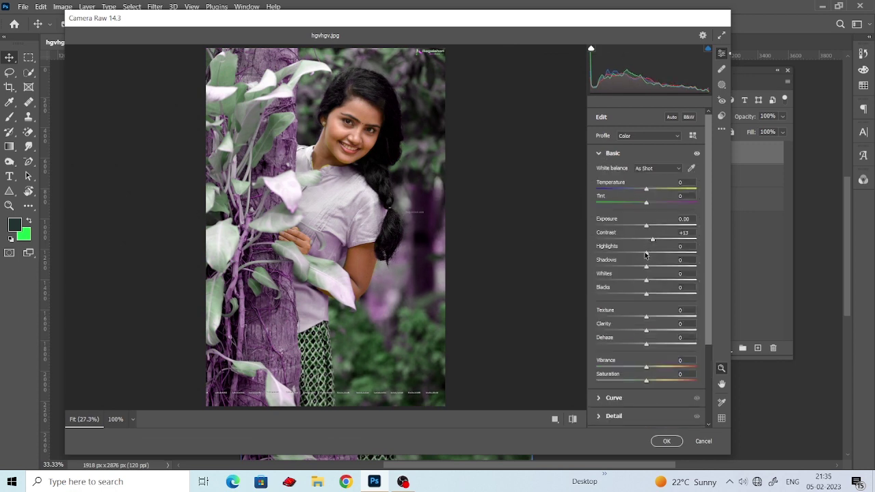
drag(650, 255, 650, 269)
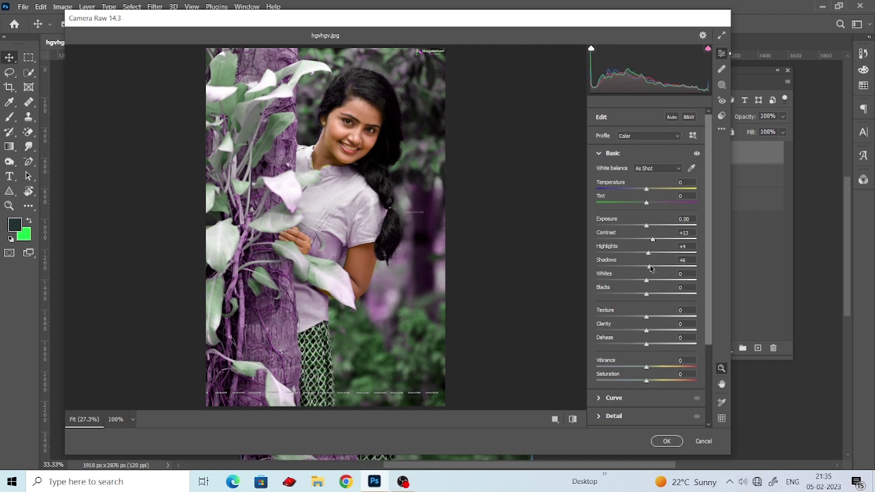
drag(646, 281, 641, 281)
drag(445, 230, 474, 350)
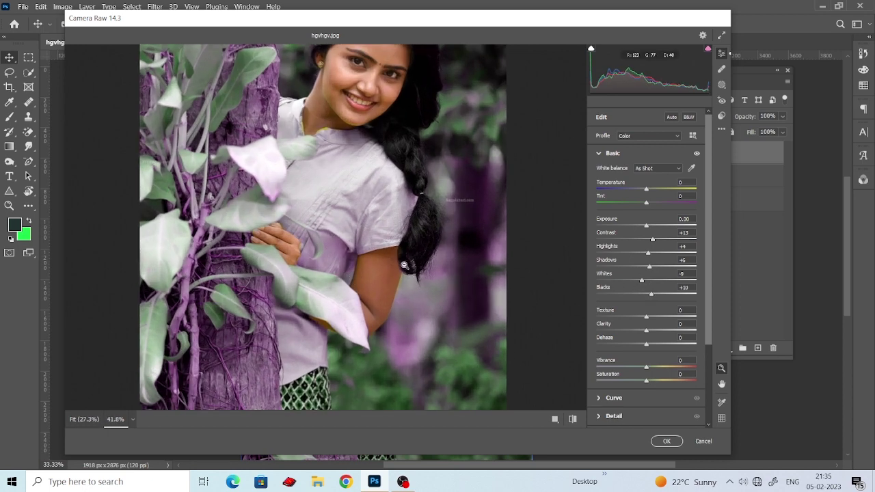
Set Temperature -14, Tint +7, Texture +10 and Clarity +36.
drag(647, 189, 638, 189)
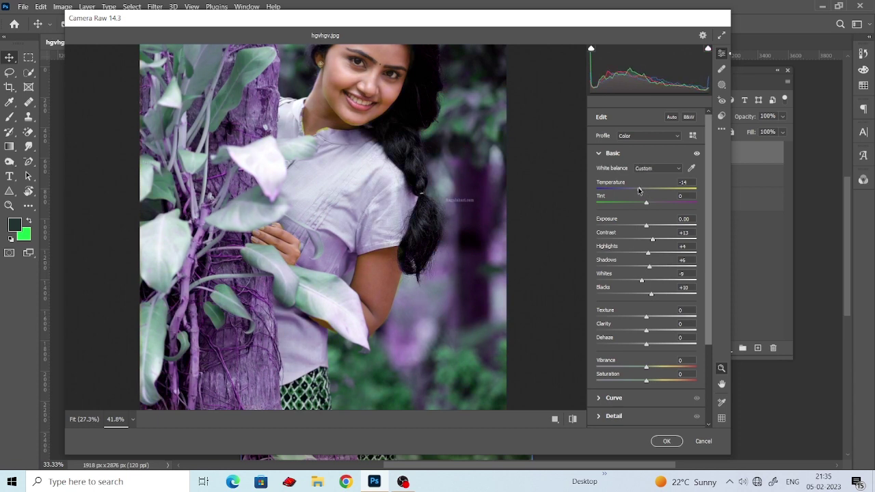
drag(435, 177, 321, 195)
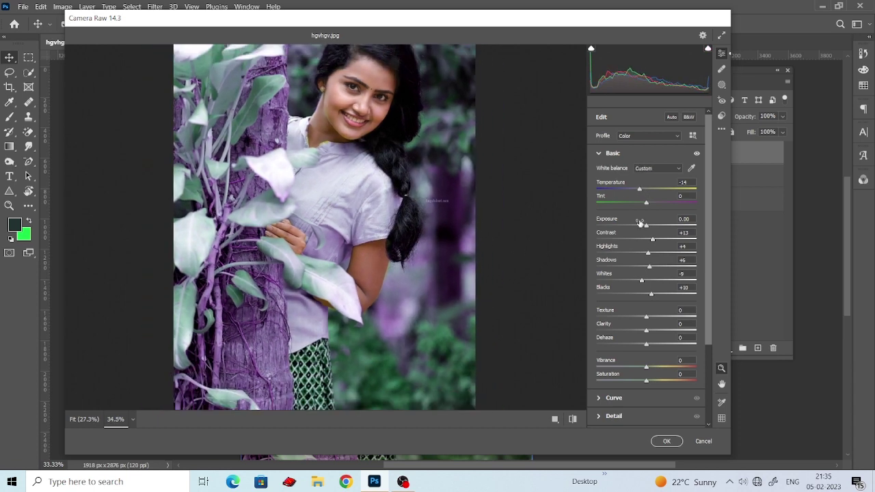
drag(647, 203, 650, 204)
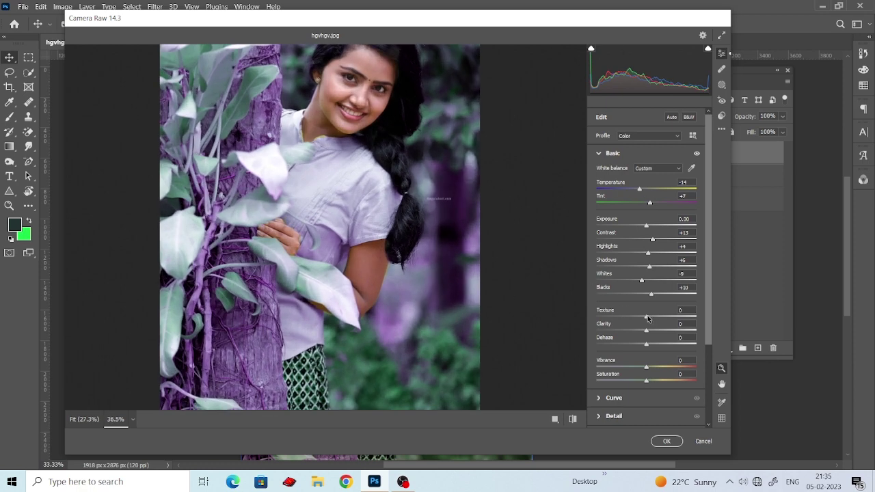
mouse_move(648, 318)
mouse_down()
mouse_move(656, 318)
mouse_move(618, 312)
mouse_move(701, 319)
mouse_move(650, 306)
mouse_move(664, 334)
mouse_up()
drag(664, 333, 653, 346)
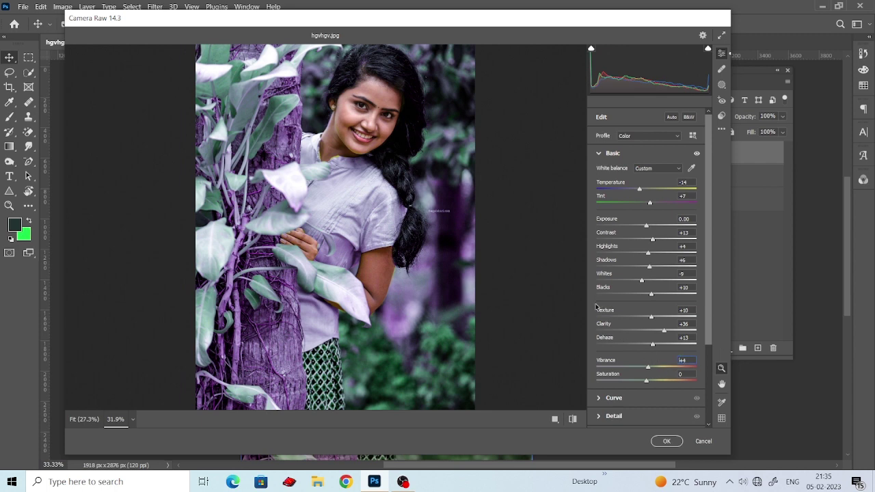
click(683, 373)
text(+4)
scroll(649, 308, down, 2)
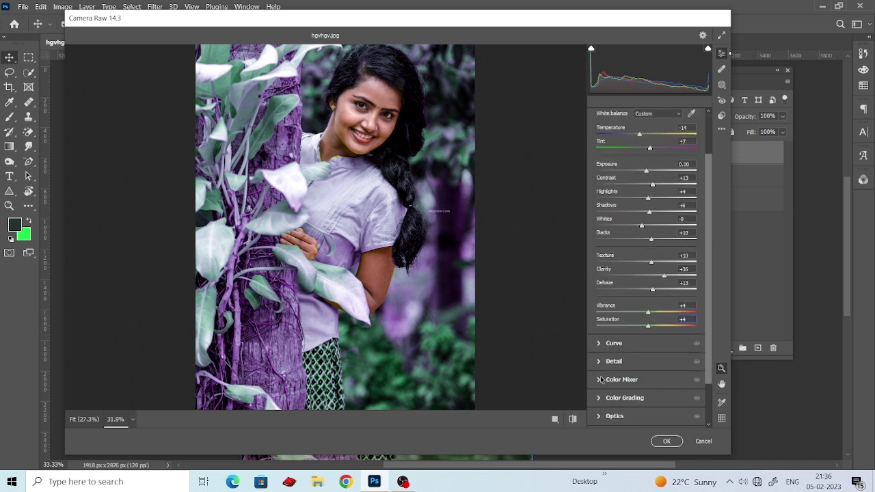
In the Color Mixer saturation, set Reds +4, Oranges -16 and Yellows -26.
click(601, 381)
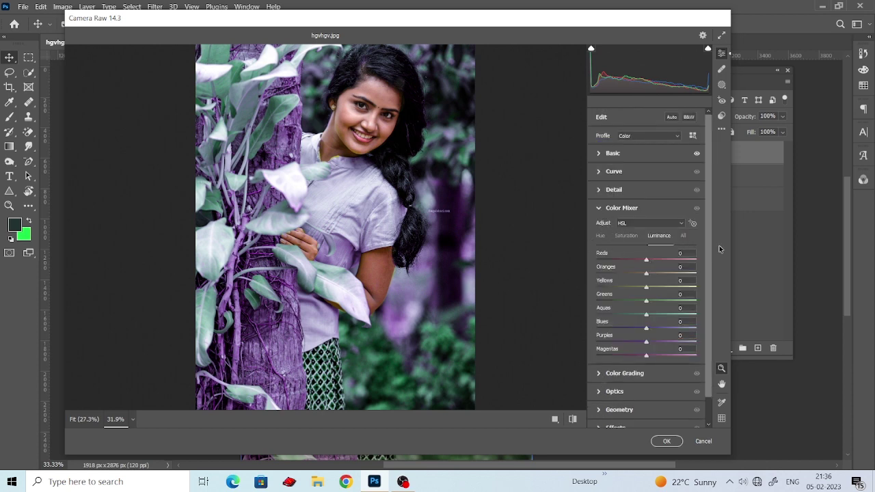
click(625, 235)
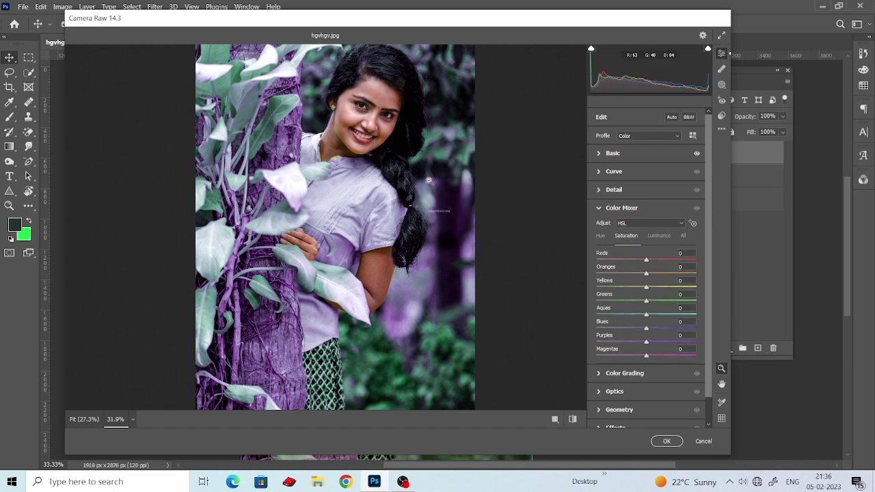
scroll(494, 229, up, 5)
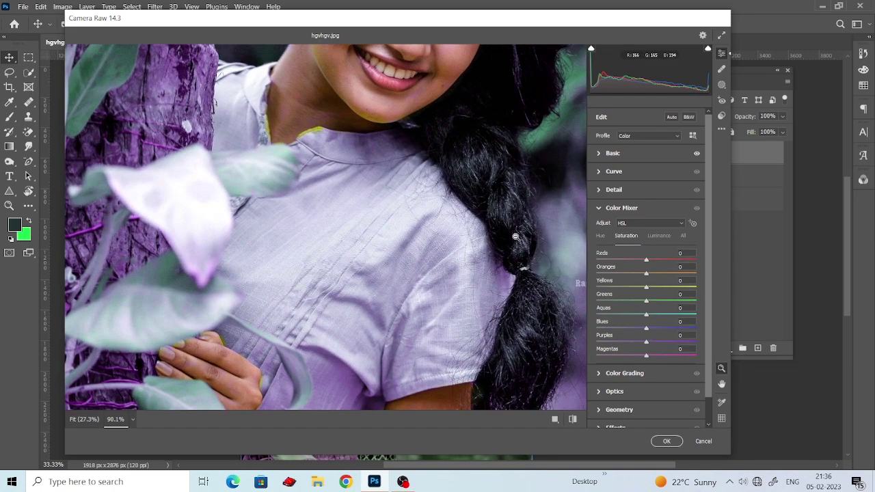
drag(646, 287, 610, 287)
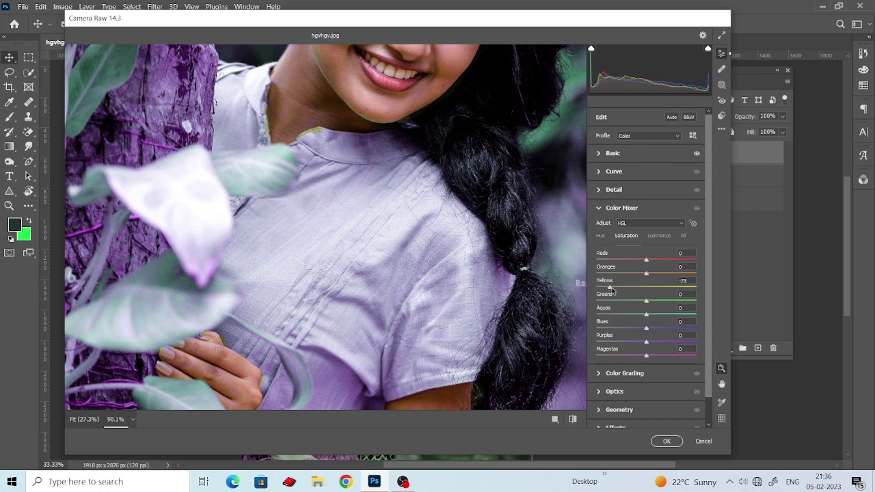
scroll(411, 227, down, 2)
drag(610, 287, 633, 287)
scroll(410, 228, down, 1)
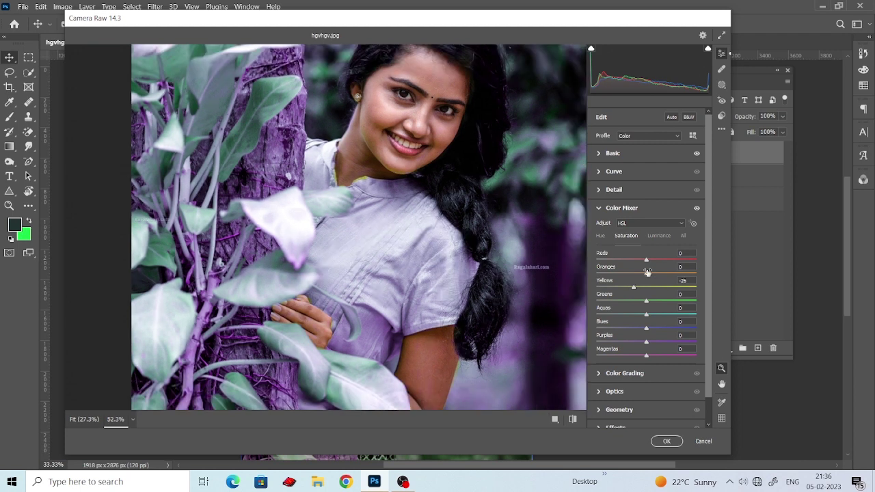
drag(646, 260, 658, 260)
drag(657, 260, 648, 260)
drag(646, 273, 638, 273)
scroll(448, 263, down, 1)
scroll(448, 263, down, 1)
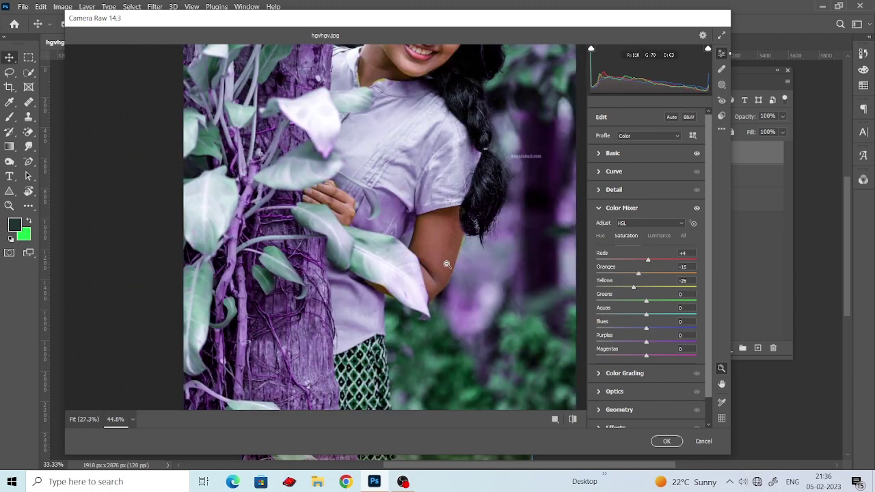
Set Purples +50, Aquas +54 and Greens +46 saturation to turn the foliage green.
drag(648, 341, 671, 342)
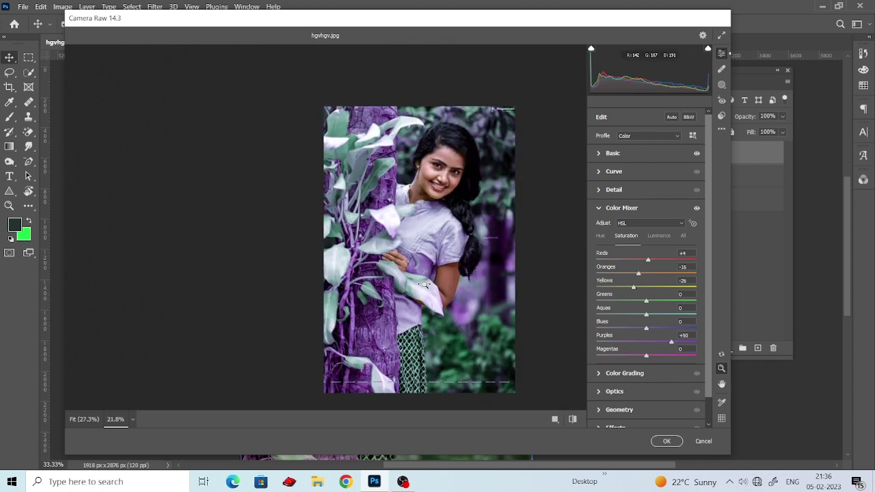
scroll(448, 263, down, 2)
mouse_move(646, 301)
mouse_down()
mouse_move(671, 302)
mouse_move(602, 301)
mouse_move(645, 301)
mouse_move(598, 316)
mouse_up()
click(631, 301)
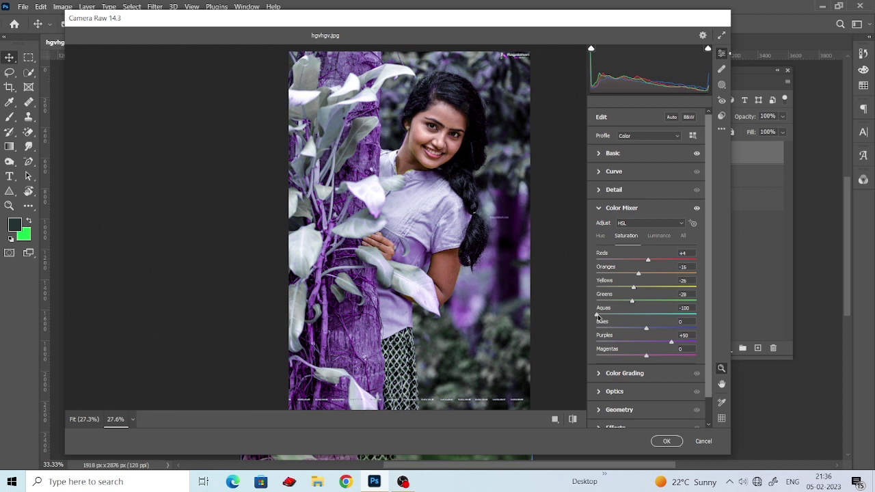
drag(599, 316, 674, 315)
drag(632, 301, 669, 301)
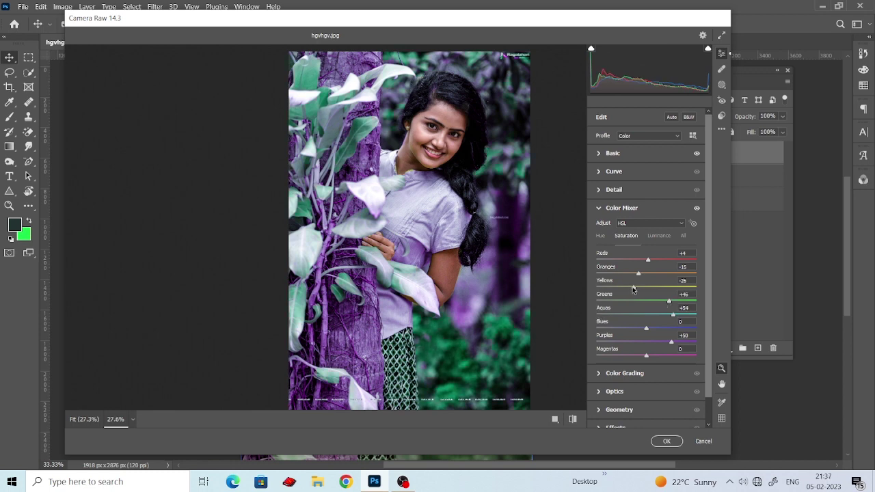
key(ctrl+plus)
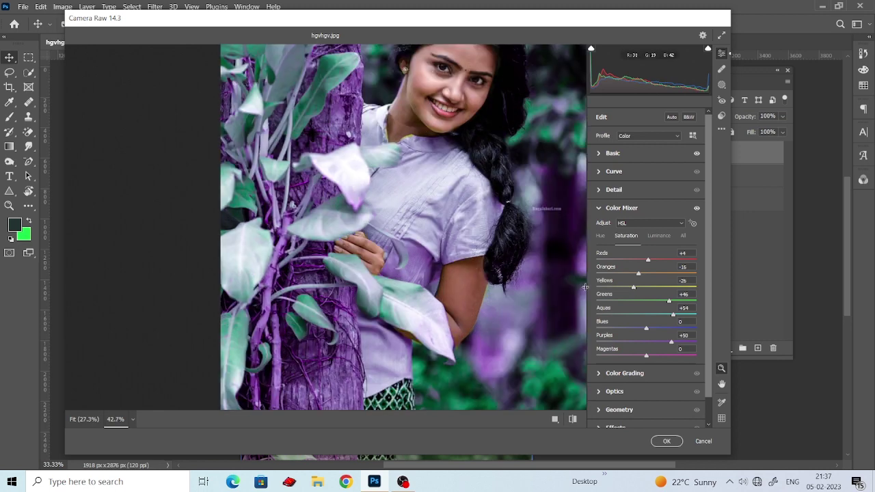
Set Detail noise reduction to 50 and colour noise reduction to 28.
click(602, 190)
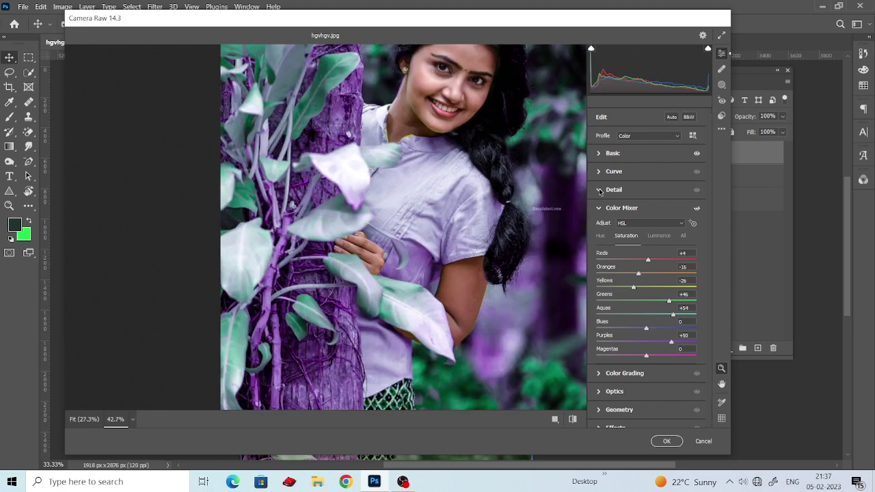
mouse_move(625, 229)
mouse_down()
mouse_move(655, 233)
mouse_move(646, 230)
mouse_up()
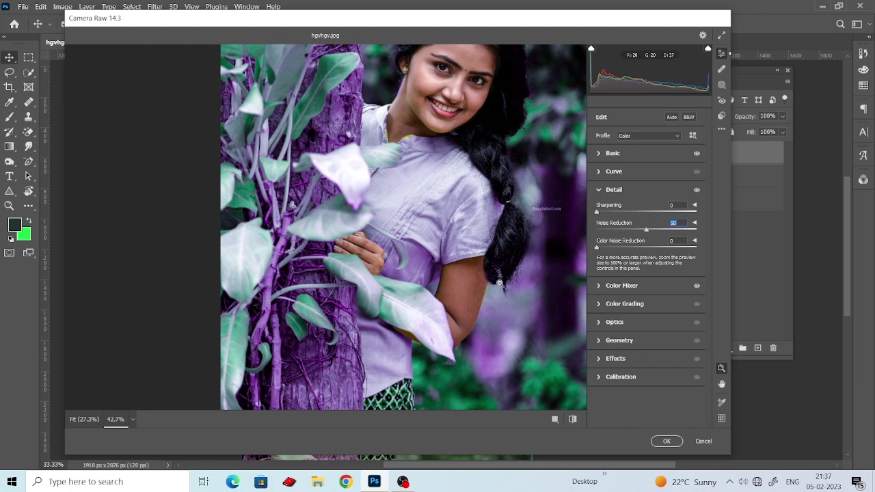
mouse_move(501, 280)
mouse_down()
mouse_move(457, 280)
mouse_move(474, 245)
mouse_up()
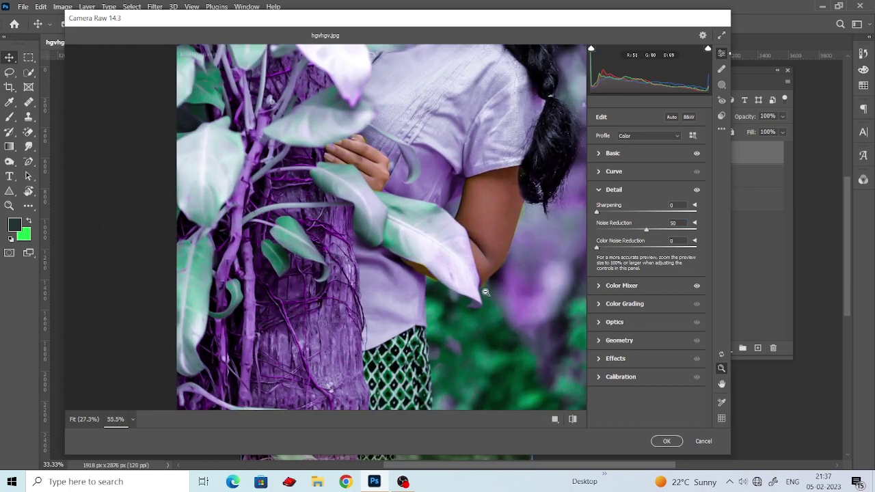
scroll(477, 248, up, 3)
scroll(482, 260, up, 2)
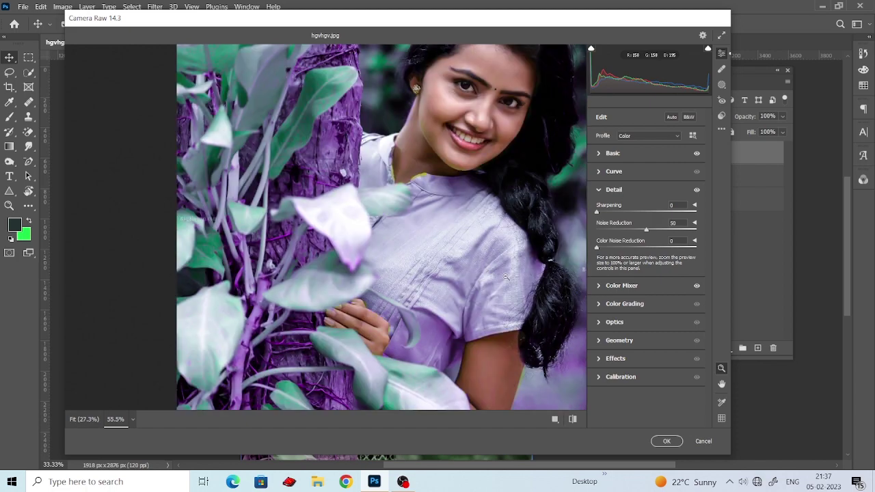
drag(612, 248, 625, 248)
mouse_move(540, 305)
mouse_down()
mouse_move(518, 305)
mouse_move(479, 267)
mouse_move(459, 268)
mouse_up()
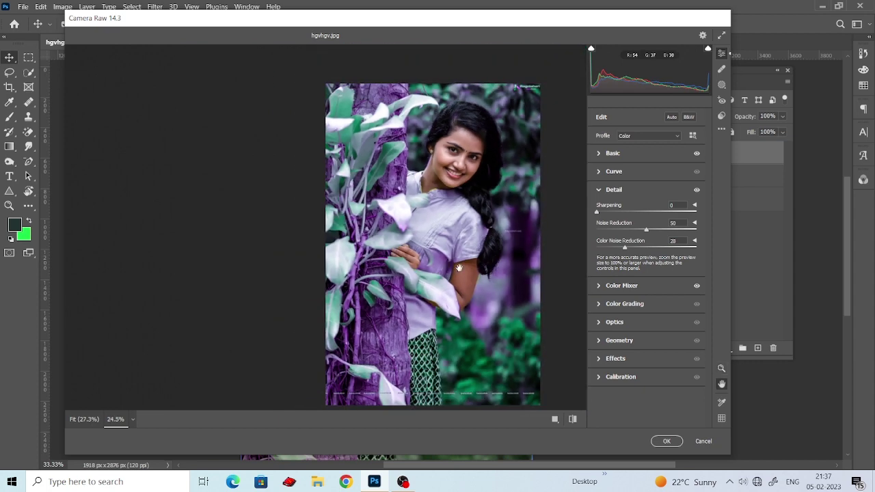
Add a slight lens and post-crop vignette, raise Highlights to +8, and apply Camera Raw.
click(606, 322)
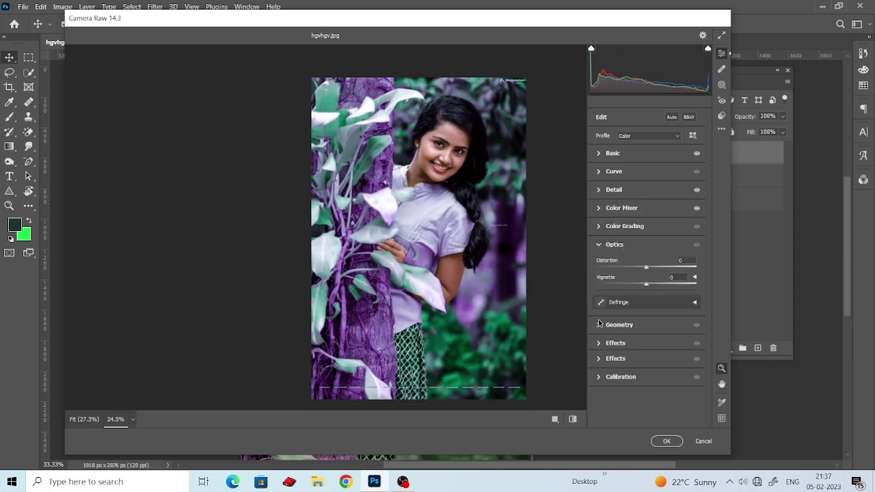
drag(646, 283, 634, 283)
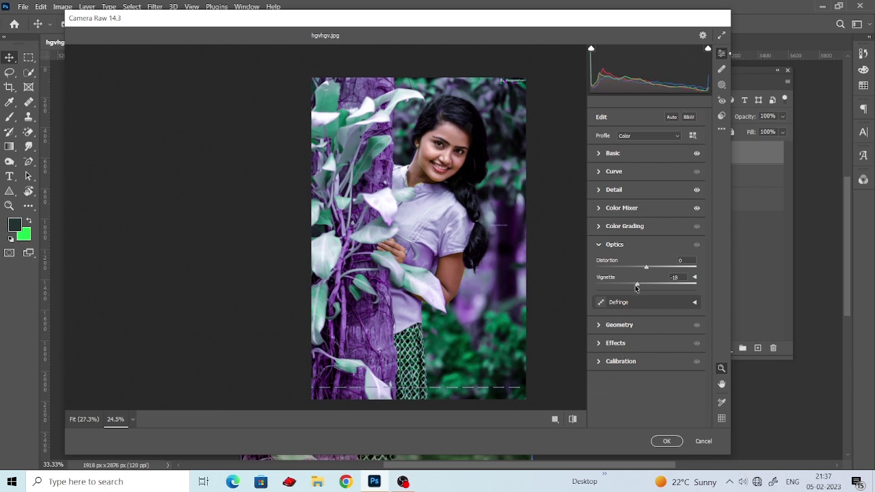
click(604, 343)
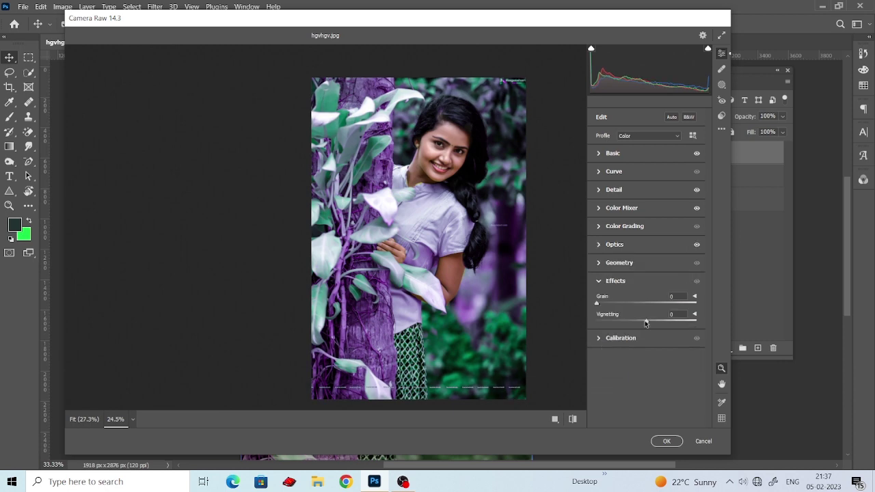
drag(647, 321, 643, 322)
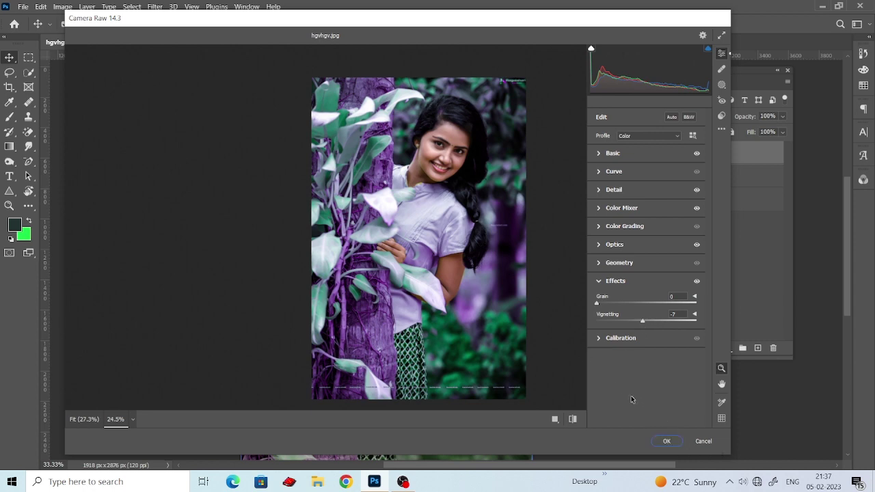
click(607, 153)
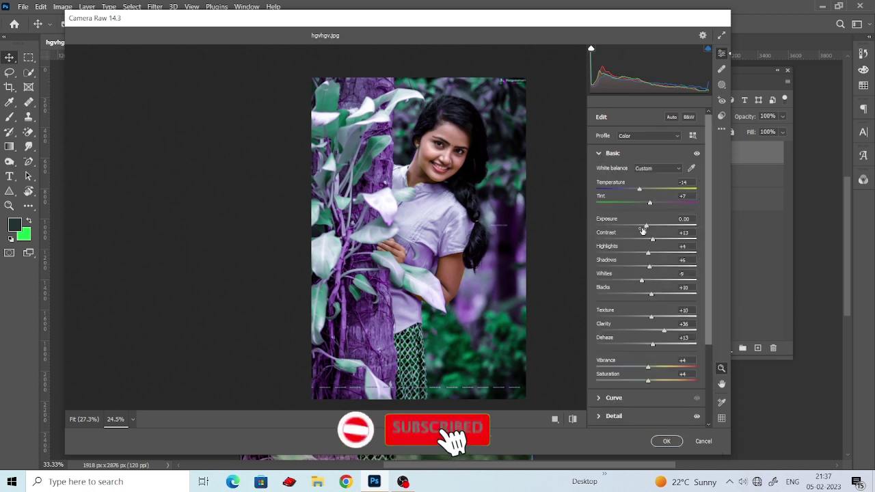
drag(649, 253, 650, 256)
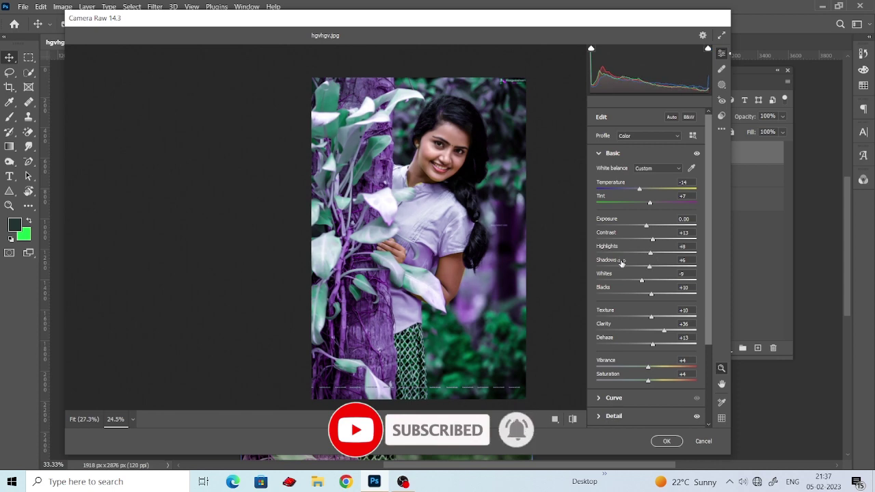
click(667, 441)
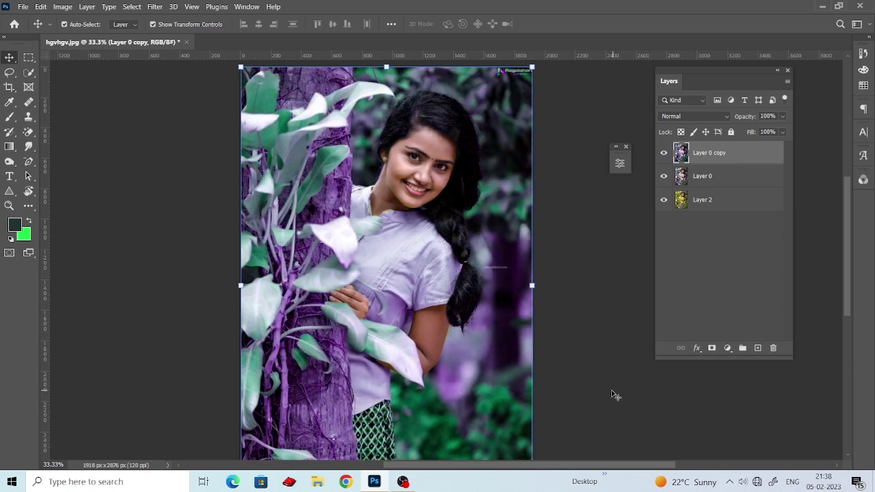
Apply Color Balance shifting midtones +3, highlights +10 and shadows +6 toward blue.
scroll(439, 305, down, 1)
scroll(440, 305, down, 1)
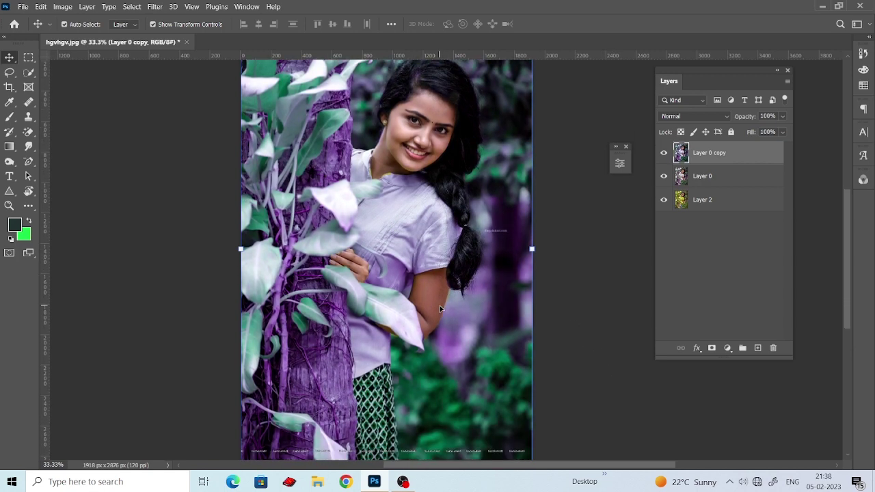
scroll(439, 305, down, 1)
scroll(485, 205, up, 1)
click(62, 7)
mouse_move(79, 34)
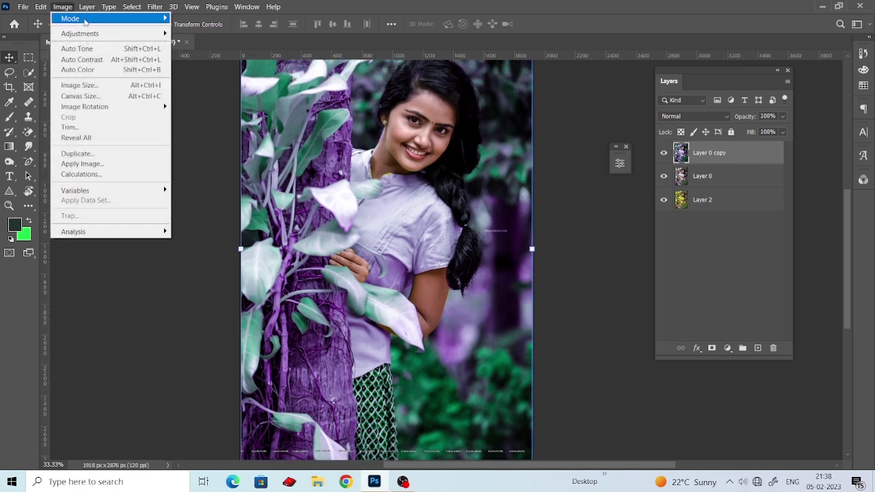
click(217, 101)
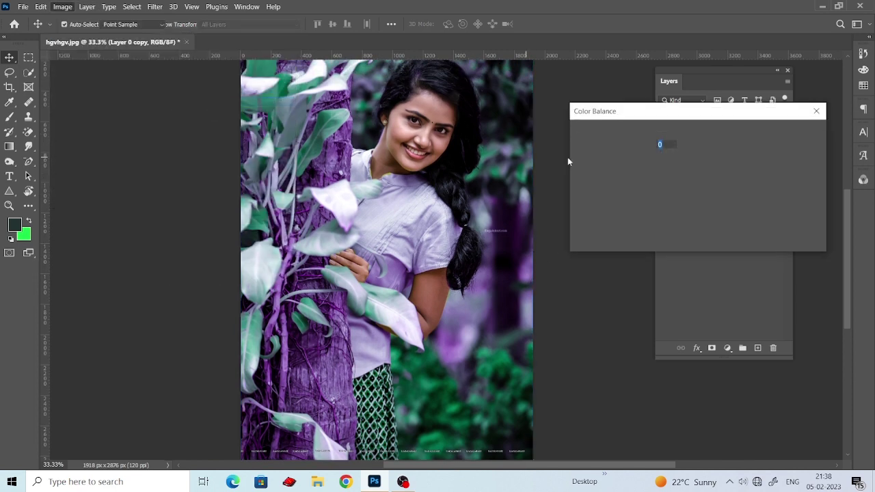
drag(675, 190, 677, 190)
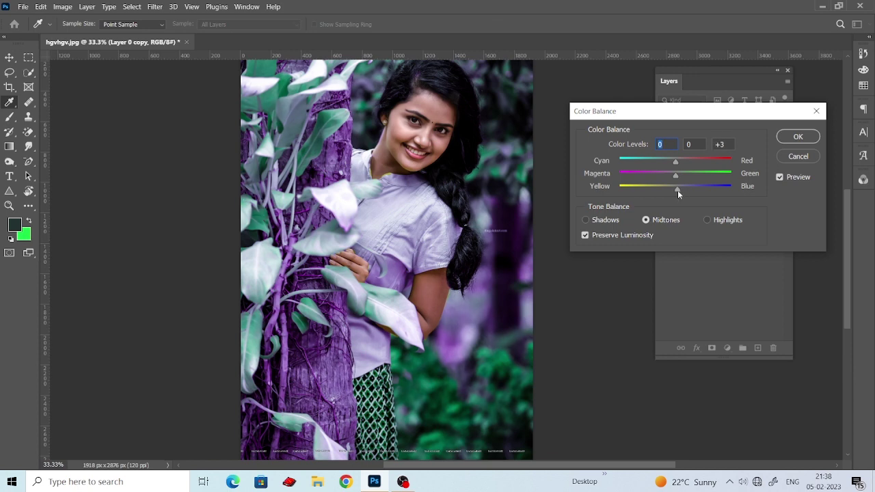
click(707, 219)
drag(677, 188, 679, 189)
click(598, 222)
click(797, 136)
Merge Layer 0 and Layer 0 copy into a single Layer 0 copy.
key(v)
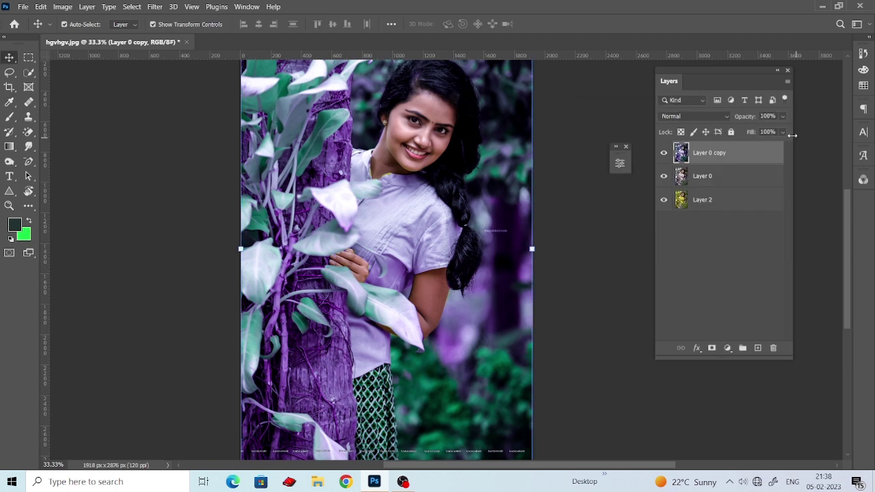
scroll(484, 208, up, 1)
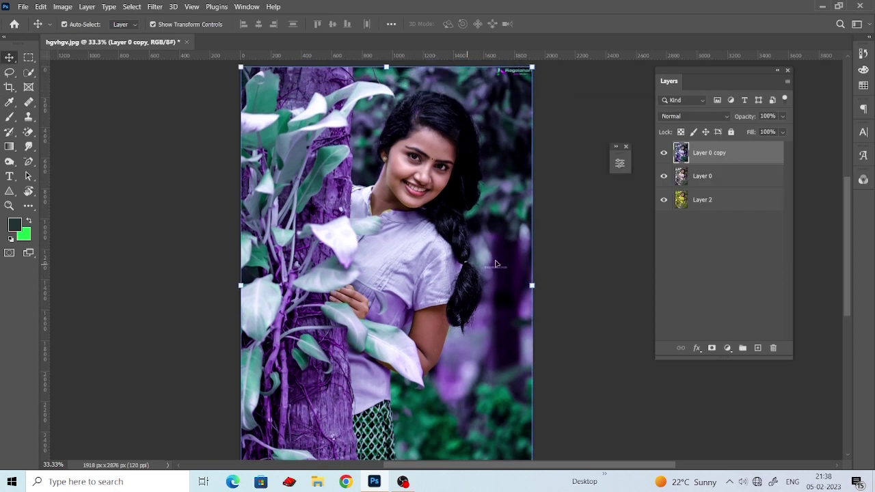
shift+click(713, 176)
key(ctrl+e)
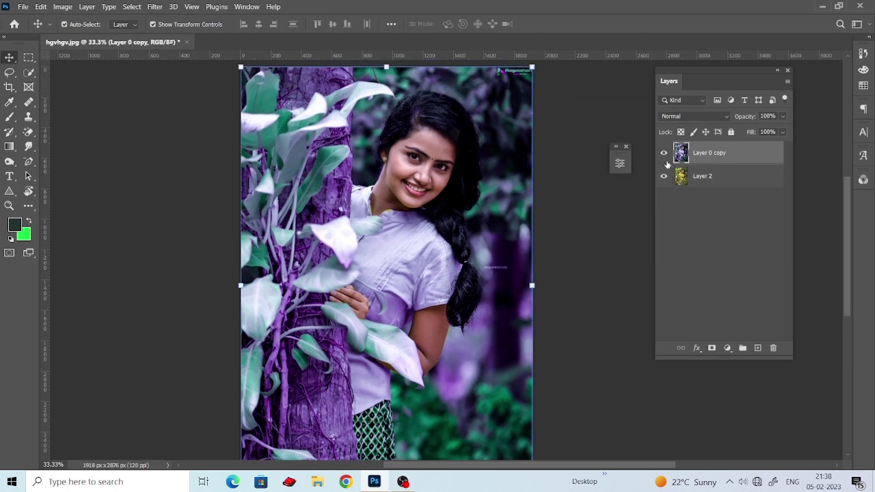
Toggle Layer 0 copy's visibility to compare against the original, leaving it hidden.
click(663, 154)
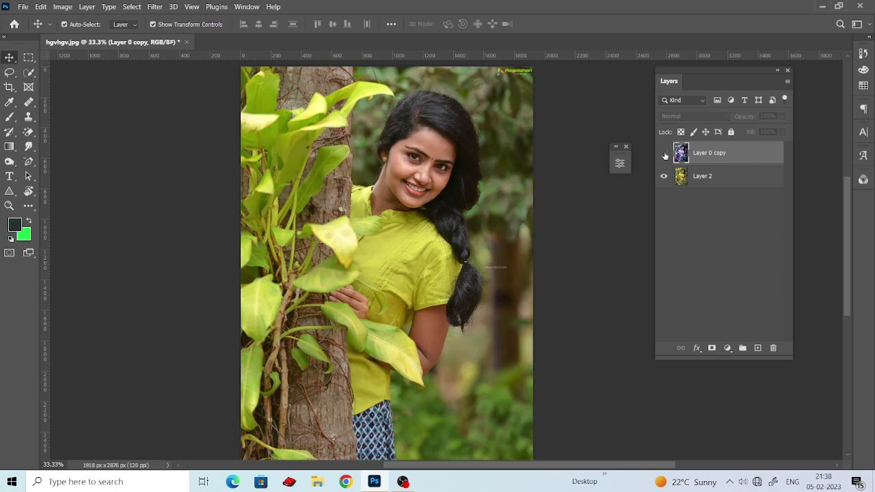
click(653, 169)
click(663, 154)
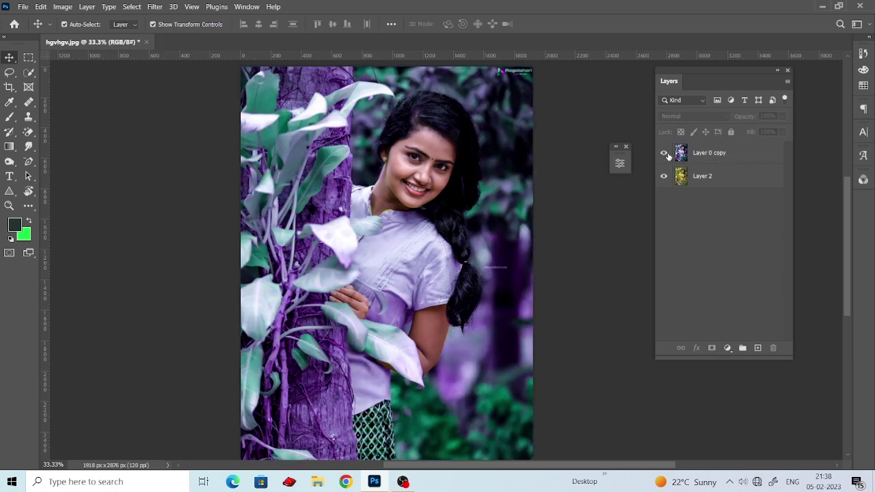
click(664, 153)
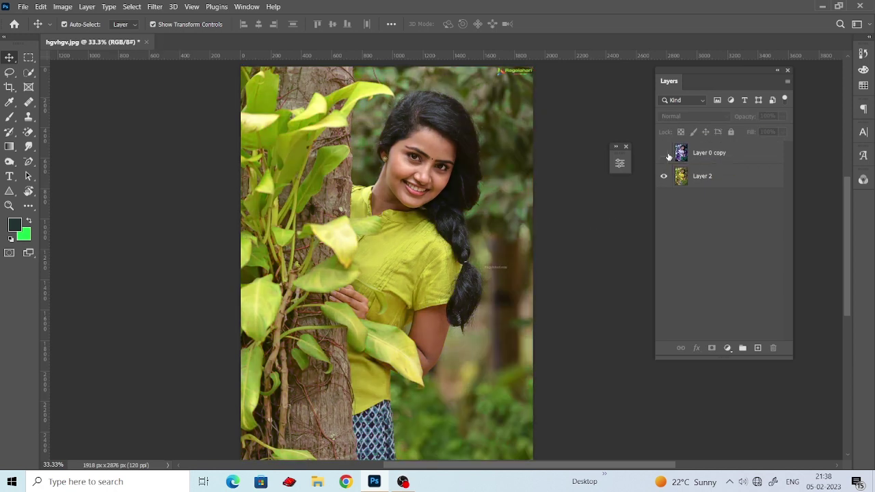
click(664, 153)
click(664, 153)
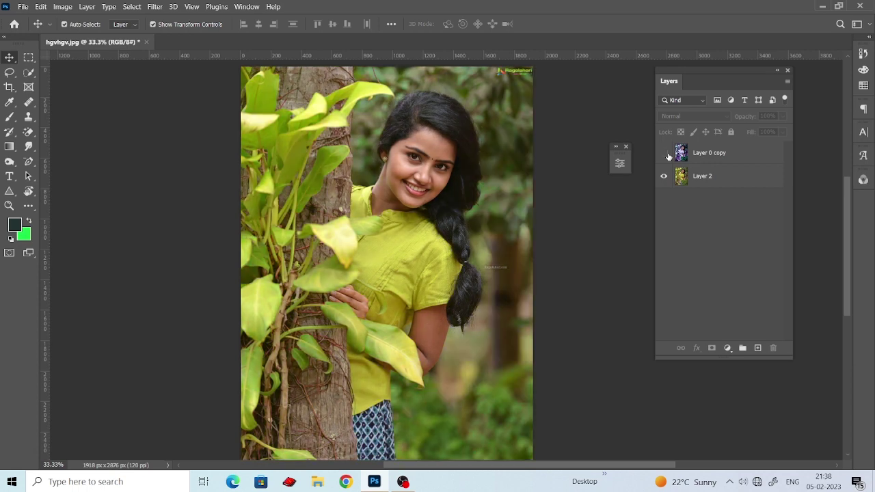